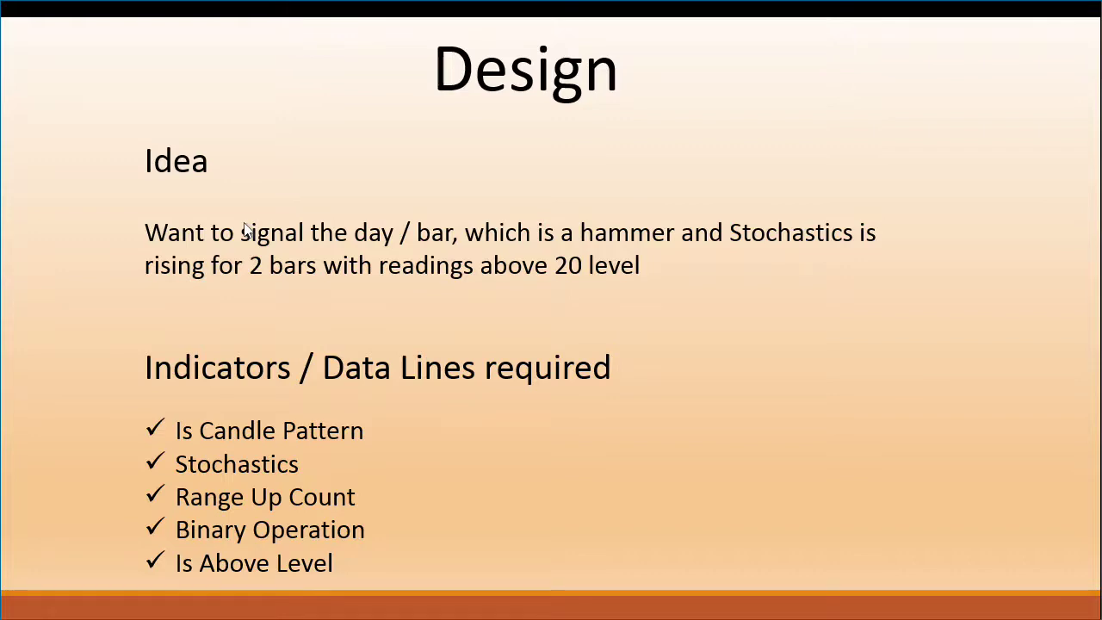
Switch from the PowerPoint slide show to the FoxNet trading application.
{"action": "key", "text": "alt+Tab"}
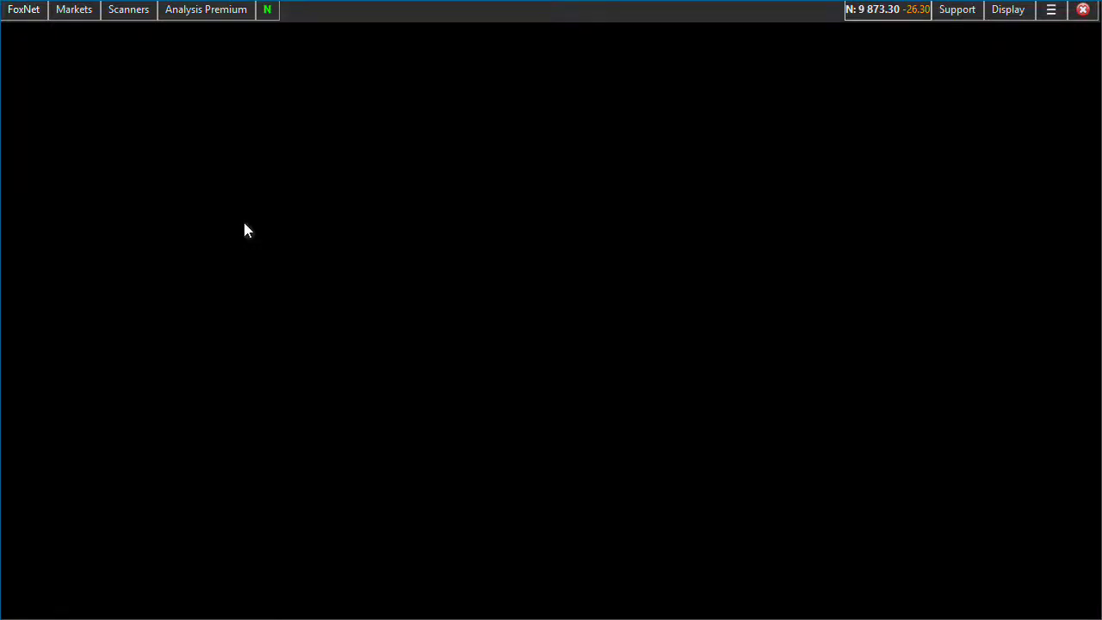
Open the Wockhardt Ltd. daily scrip chart found by searching 'woc'.
{"action": "left_click", "coordinate": [207, 11]}
{"action": "left_click", "coordinate": [200, 19]}
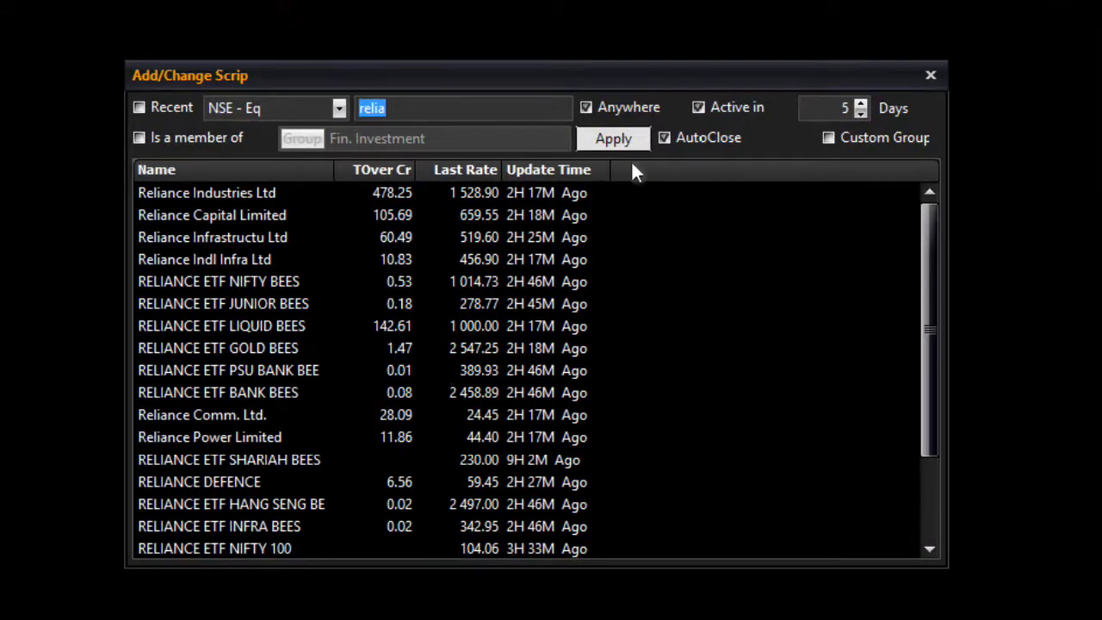
{"action": "type", "text": "woc"}
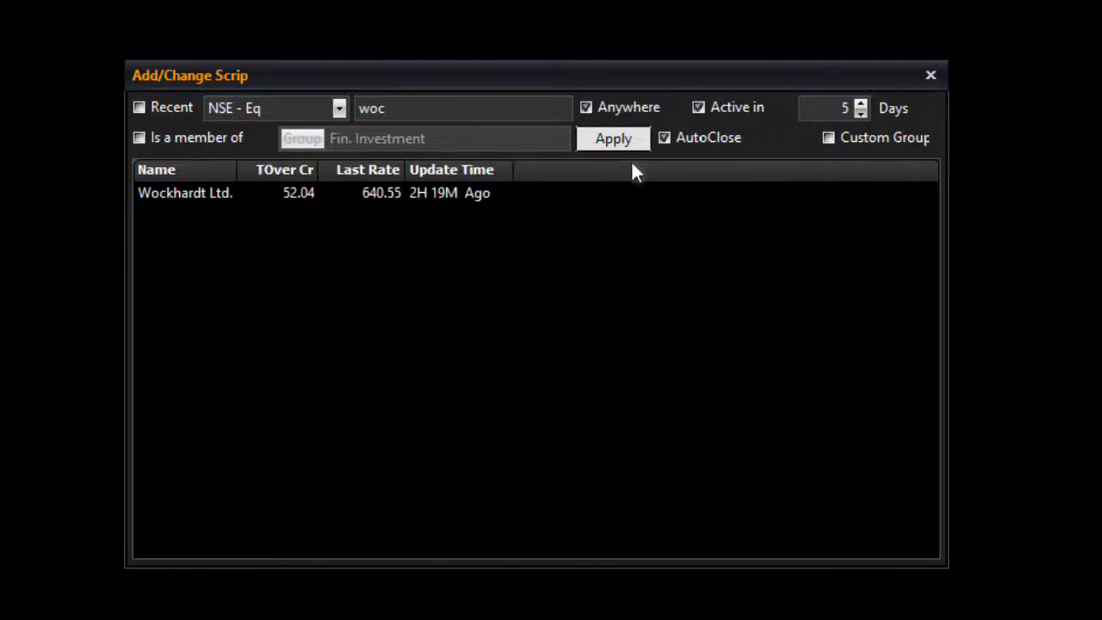
{"action": "left_click", "coordinate": [199, 195]}
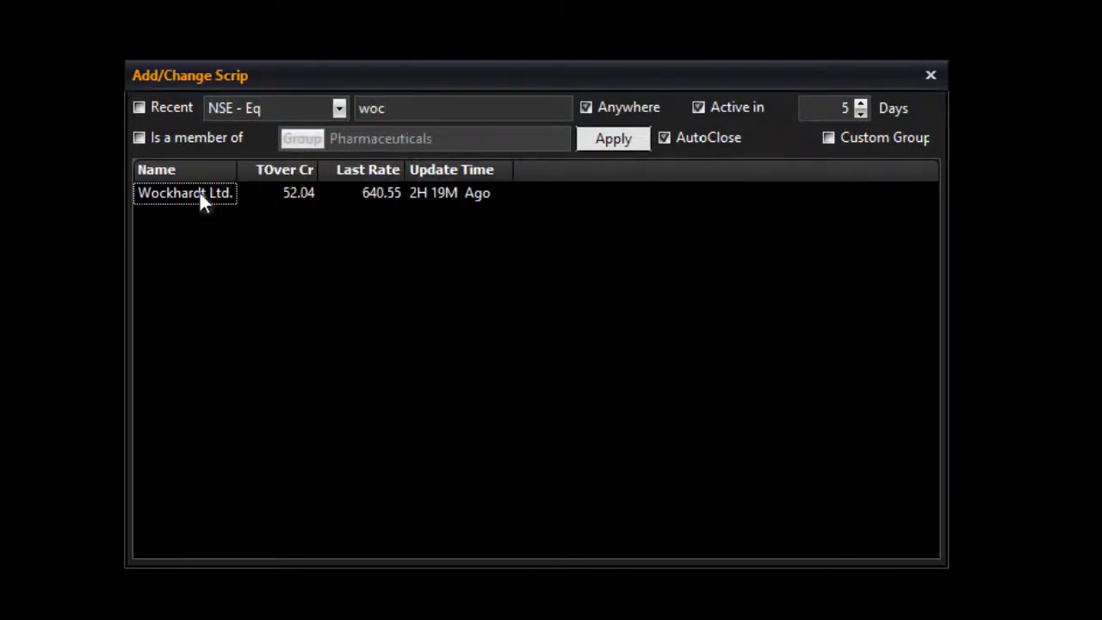
{"action": "double_click", "coordinate": [199, 193]}
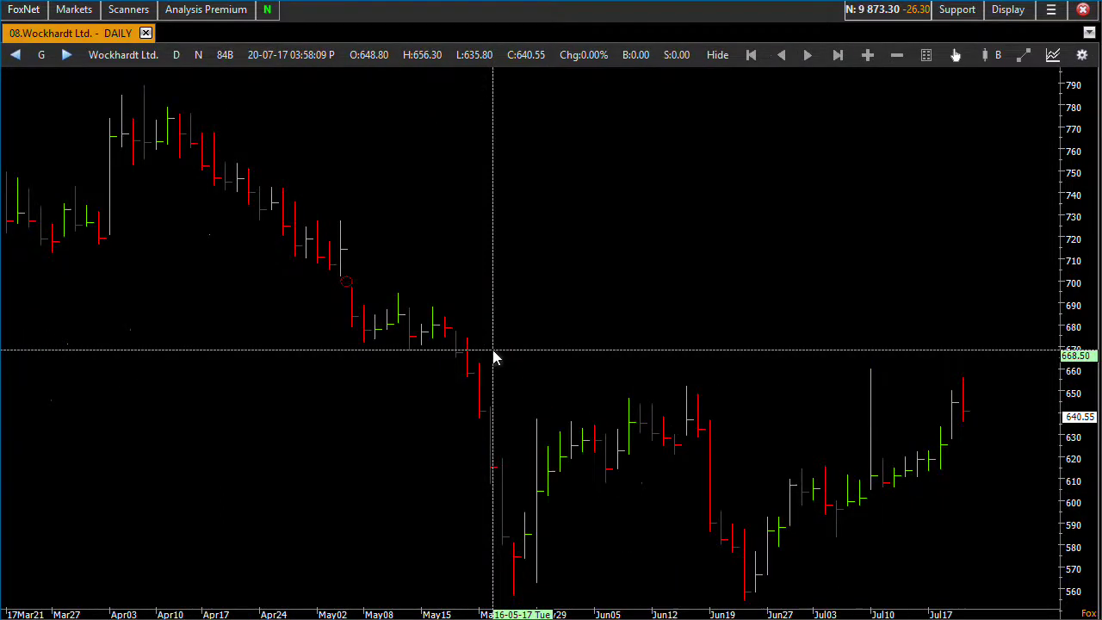
Show the chart as candlesticks and open its Study Manager.
{"action": "scroll", "coordinate": [495, 357], "scroll_direction": "up", "scroll_amount": 2}
{"action": "key", "text": "c"}
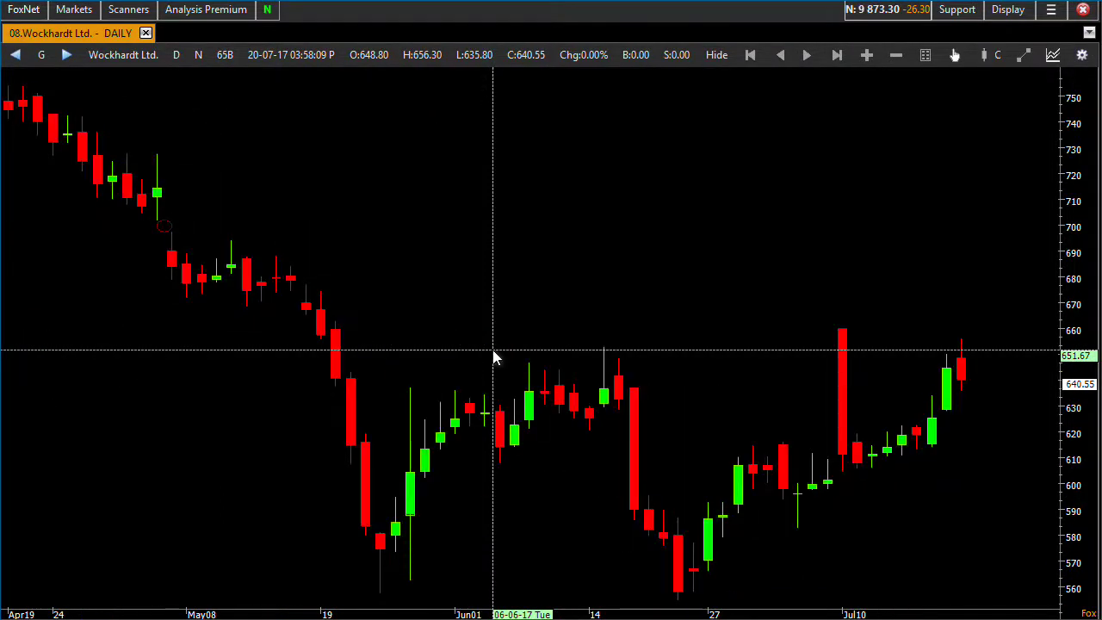
{"action": "scroll", "coordinate": [495, 357], "scroll_direction": "down", "scroll_amount": 1}
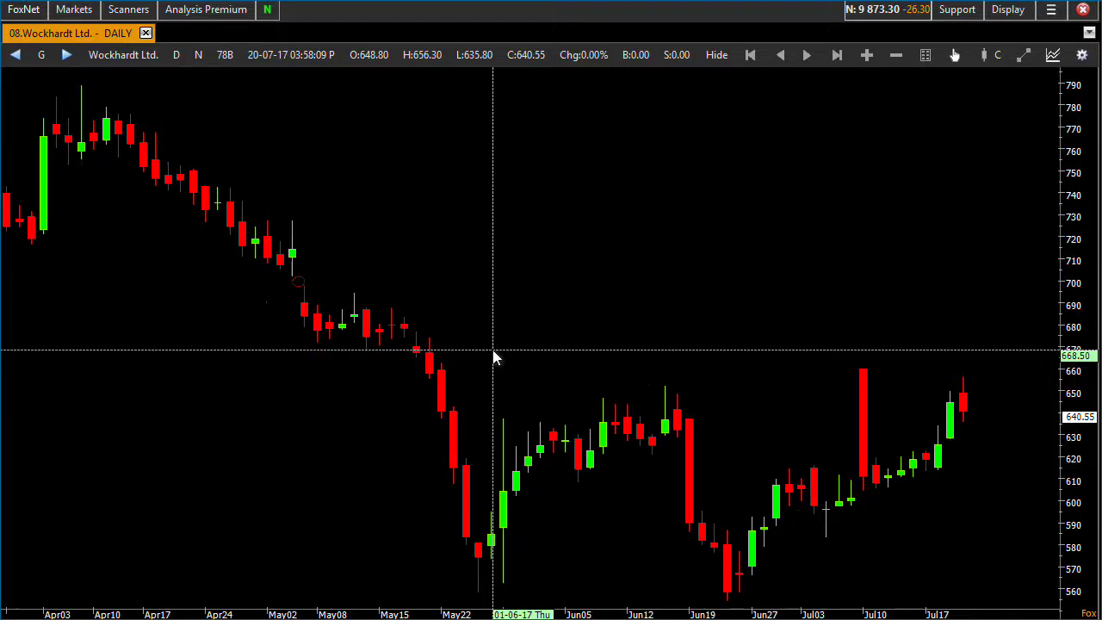
{"action": "key", "text": "ctrl+i"}
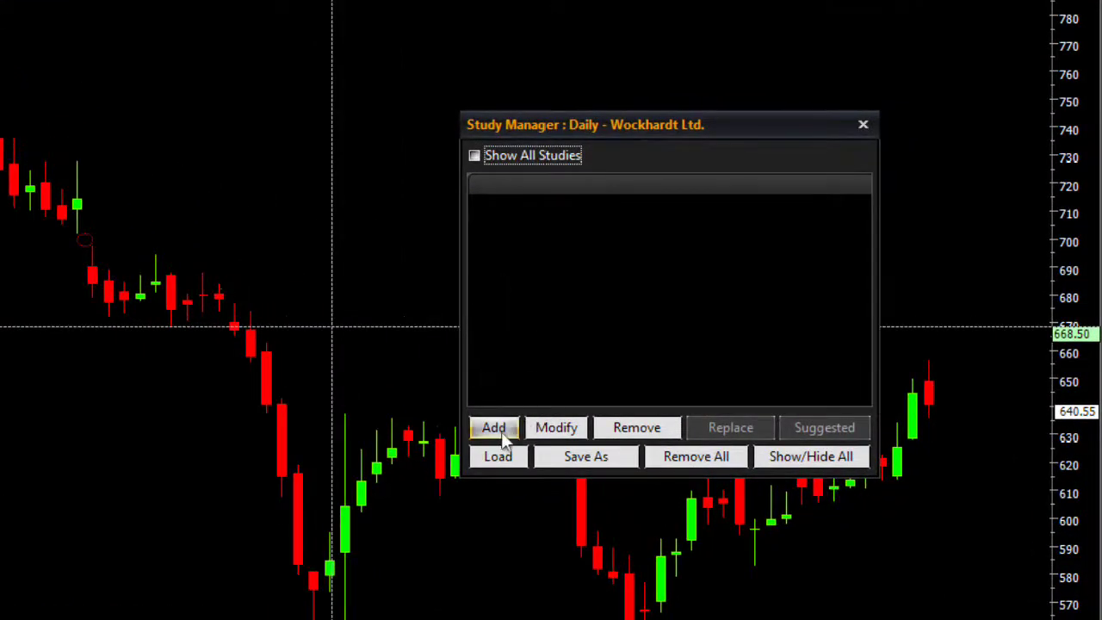
Add the Is Candle Pattern - Bullish Reversal study from the 'cand' search's Patterns list.
{"action": "left_click", "coordinate": [499, 430]}
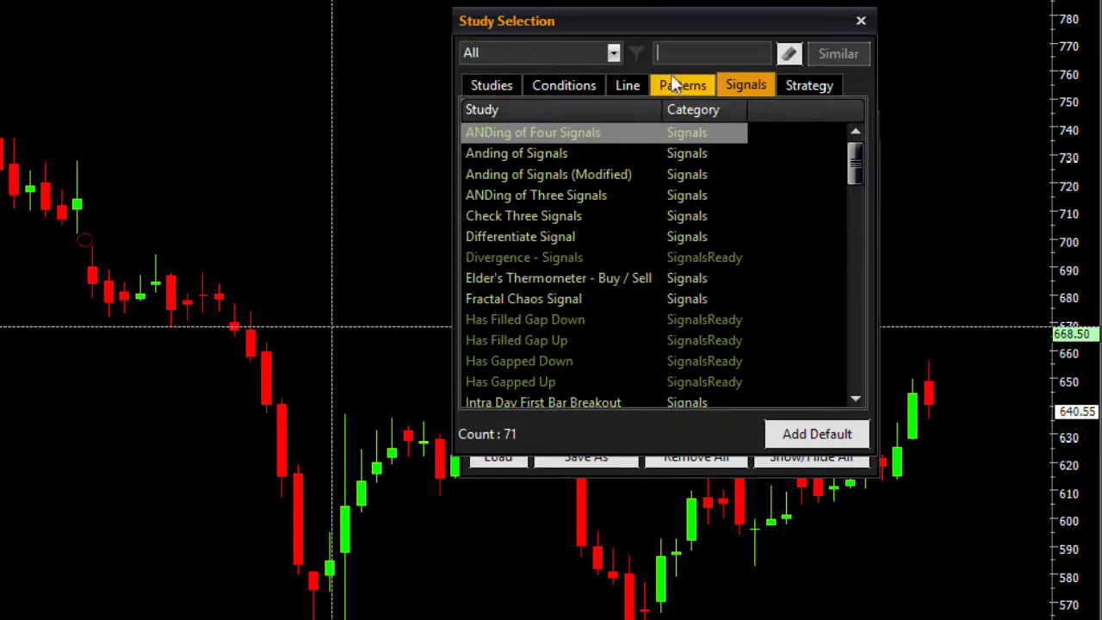
{"action": "type", "text": "candle"}
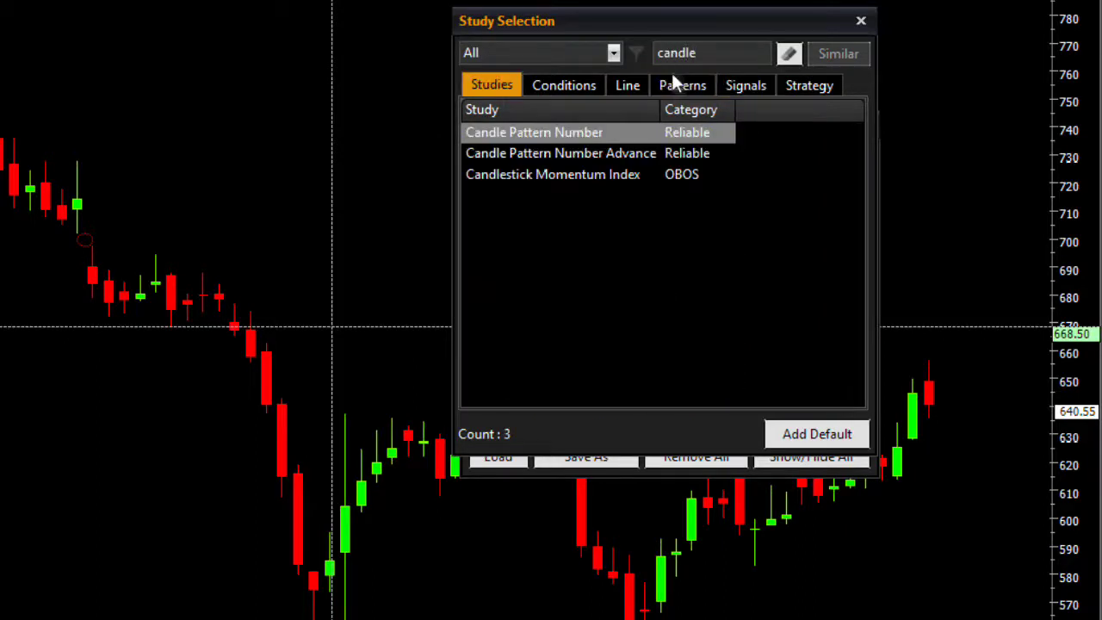
{"action": "left_click", "coordinate": [572, 171]}
{"action": "left_click", "coordinate": [570, 85]}
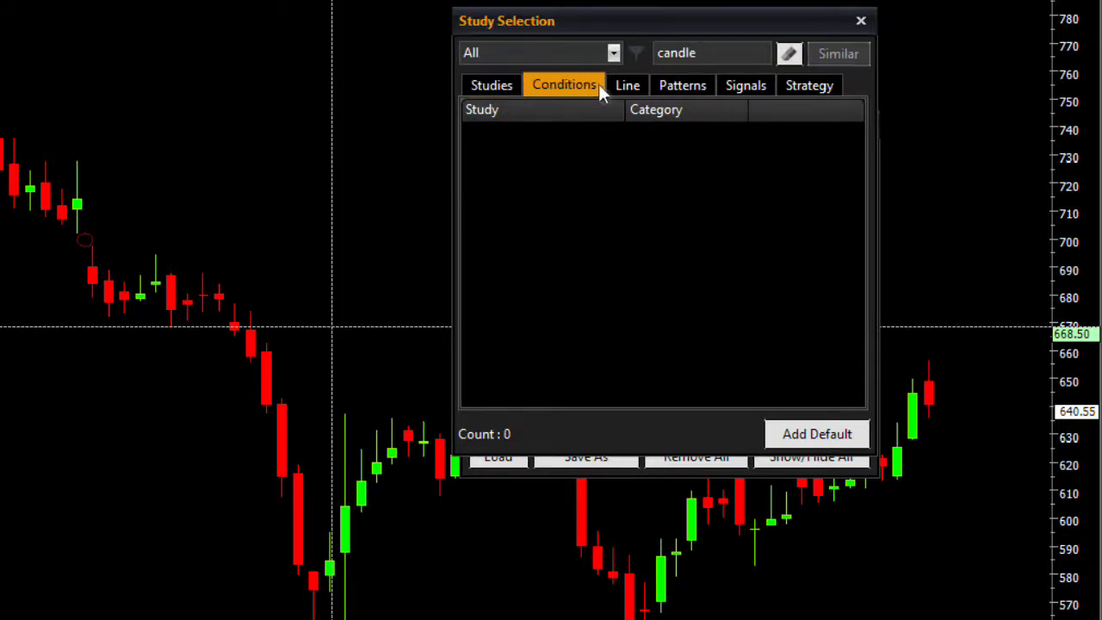
{"action": "left_click", "coordinate": [686, 84]}
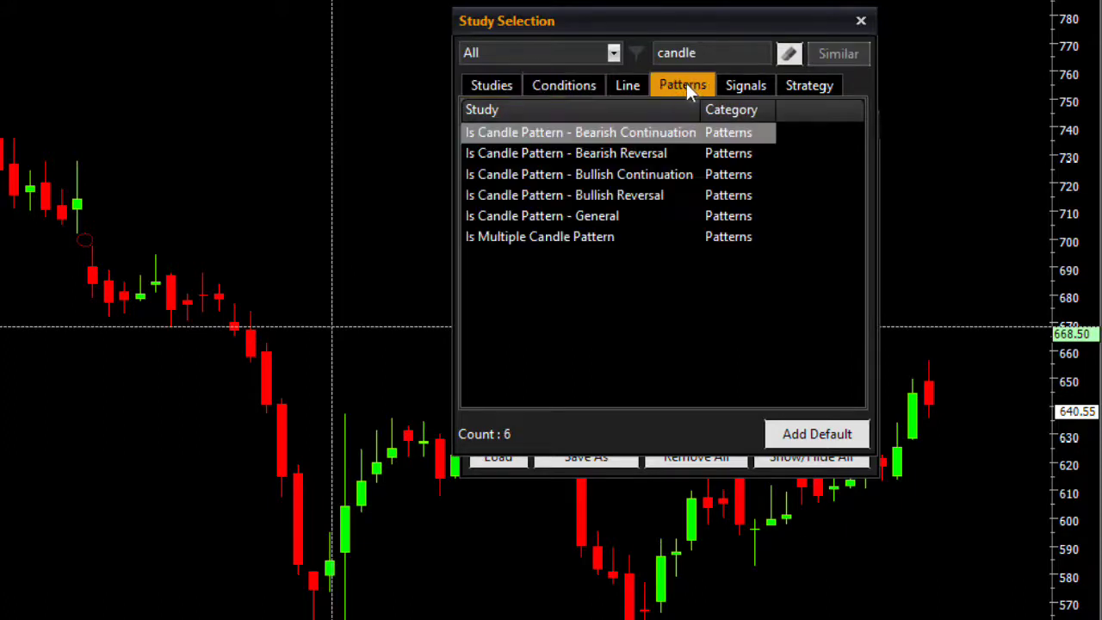
{"action": "left_click", "coordinate": [635, 176]}
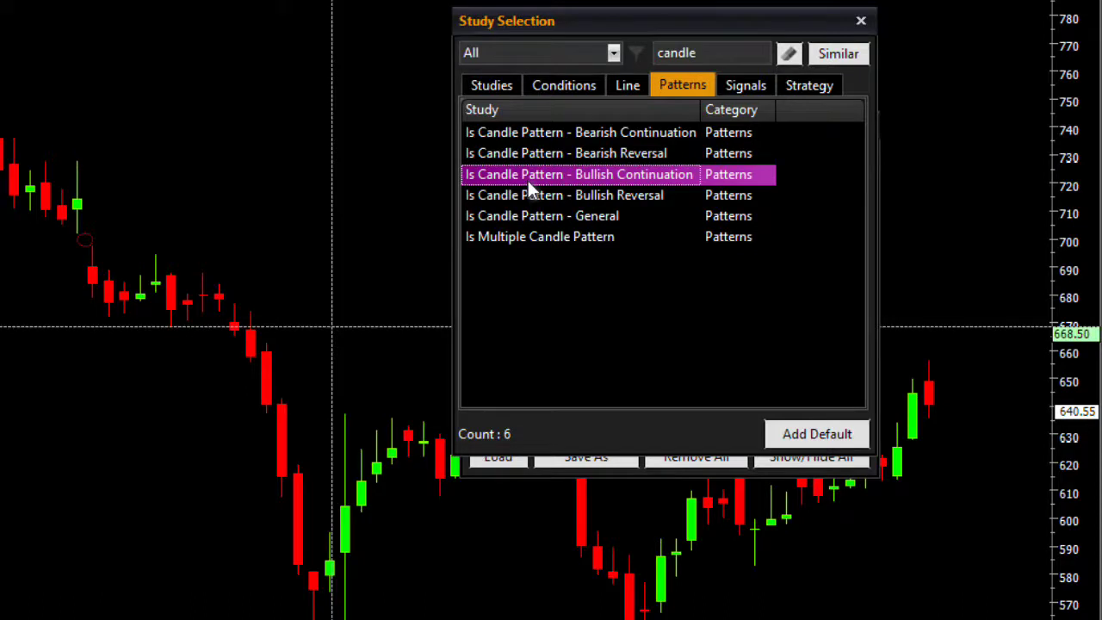
{"action": "left_click", "coordinate": [594, 194]}
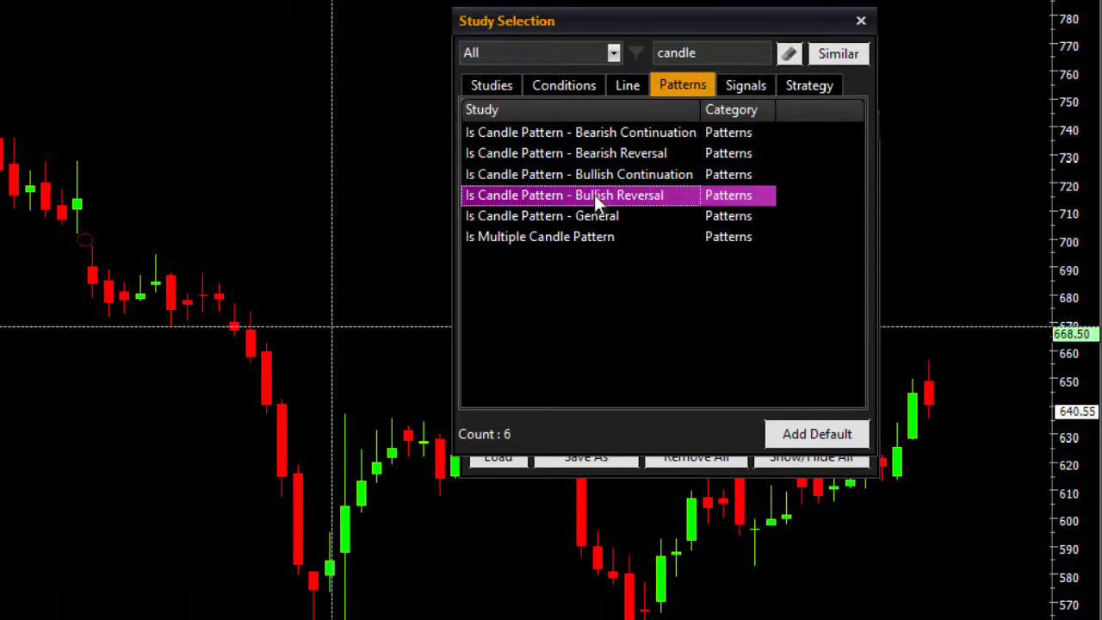
{"action": "double_click", "coordinate": [562, 197]}
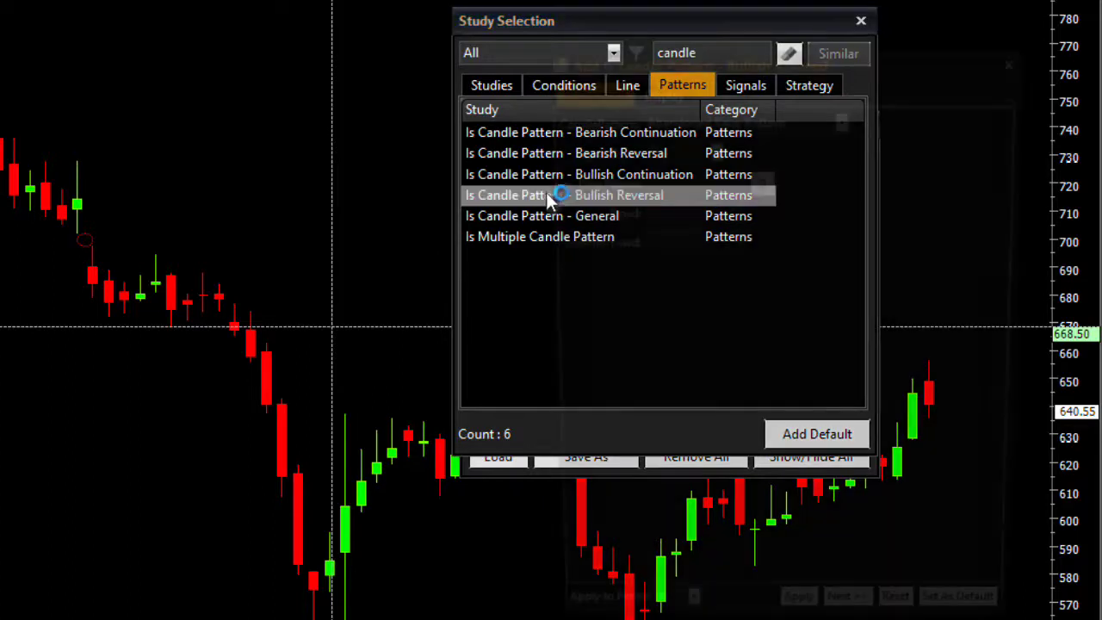
Set the pattern to Hammer with Long signals, name it Hammer, and apply.
{"action": "left_click_drag", "start_coordinate": [705, 63], "coordinate": [707, 30]}
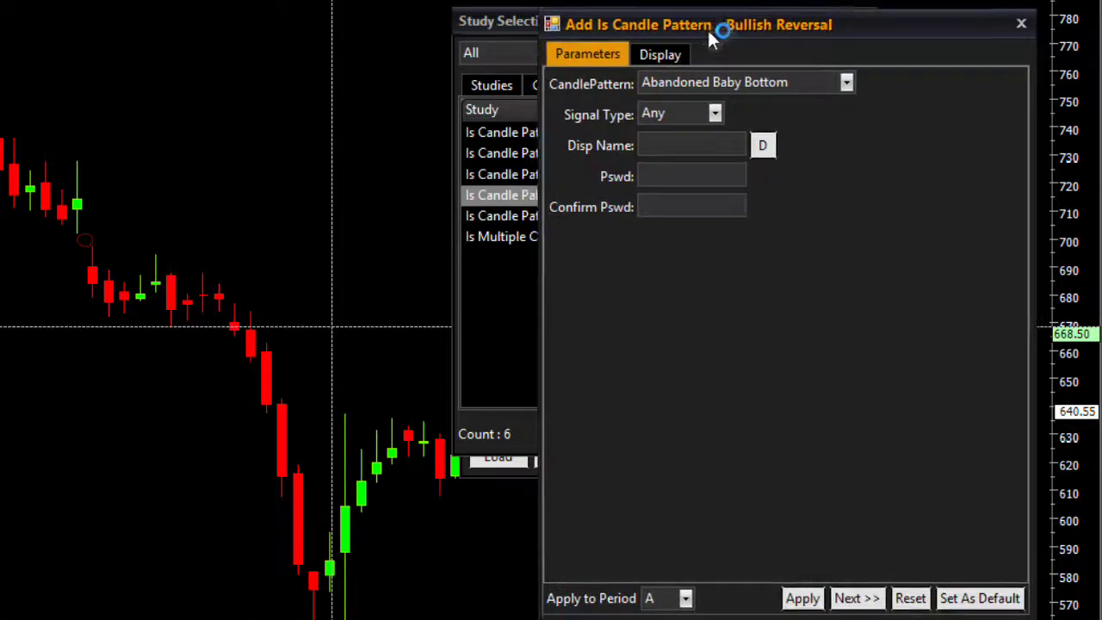
{"action": "left_click", "coordinate": [716, 84]}
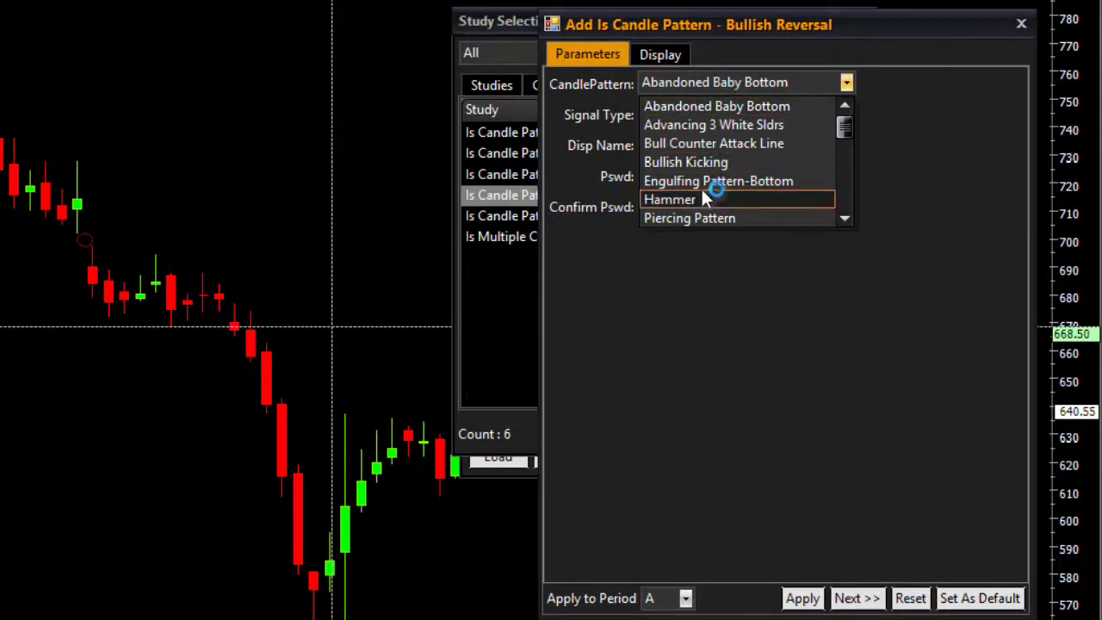
{"action": "left_click", "coordinate": [697, 195]}
{"action": "left_click", "coordinate": [686, 114]}
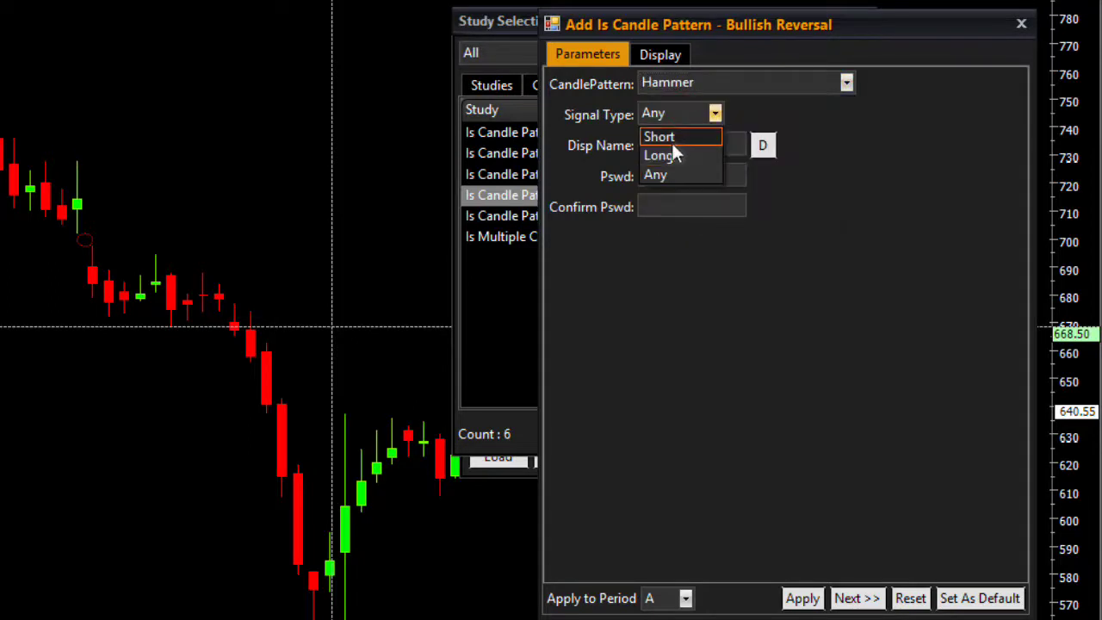
{"action": "left_click", "coordinate": [671, 154]}
{"action": "left_click", "coordinate": [681, 145]}
{"action": "type", "text": "Hammer"}
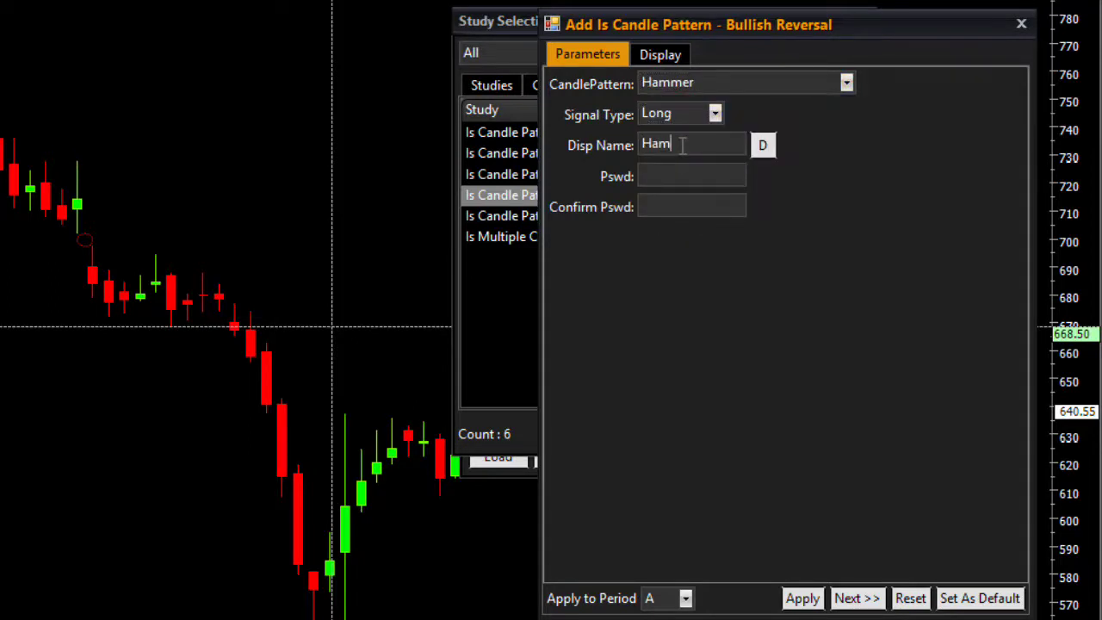
{"action": "left_click", "coordinate": [801, 597]}
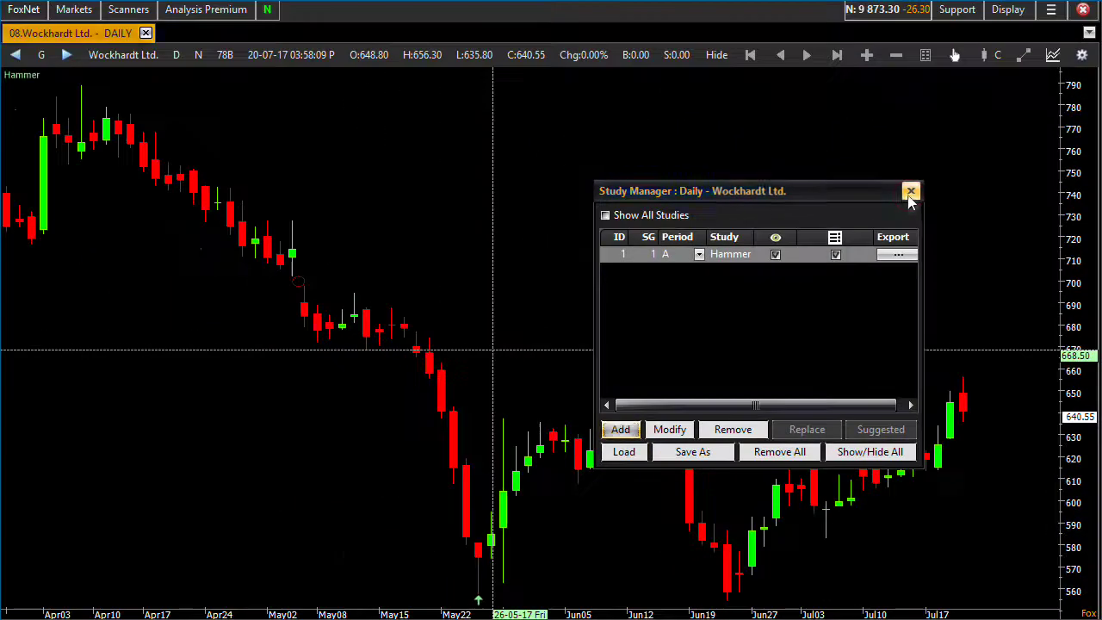
Close the Study Manager to view the hammer arrows, then reopen it.
{"action": "left_click", "coordinate": [862, 124]}
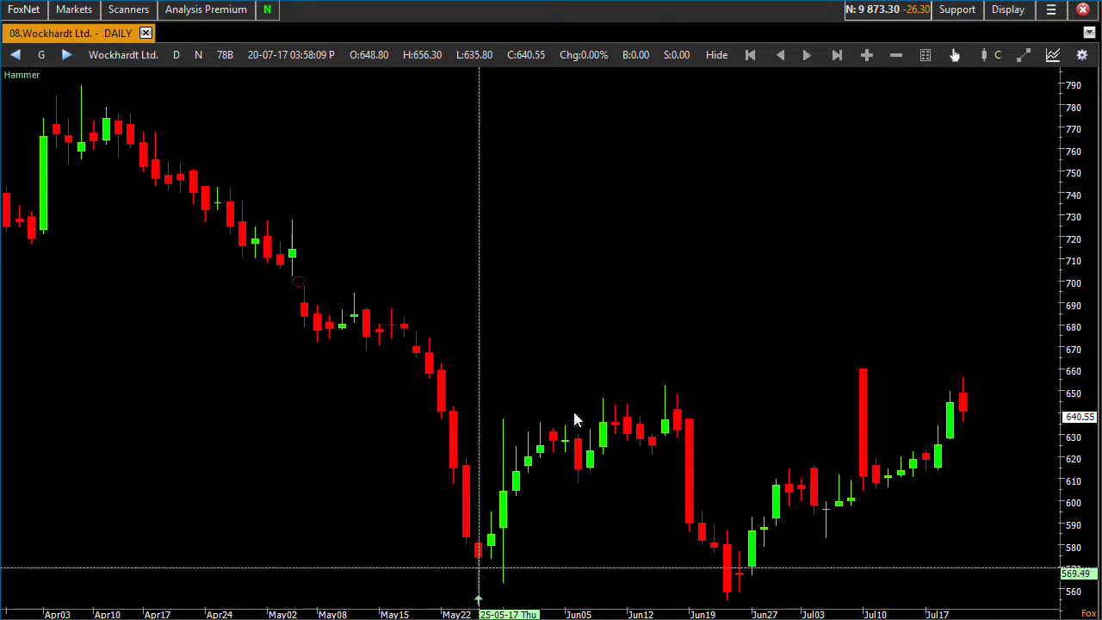
{"action": "scroll", "coordinate": [579, 406], "scroll_direction": "down", "scroll_amount": 2}
{"action": "scroll", "coordinate": [579, 406], "scroll_direction": "down", "scroll_amount": 1}
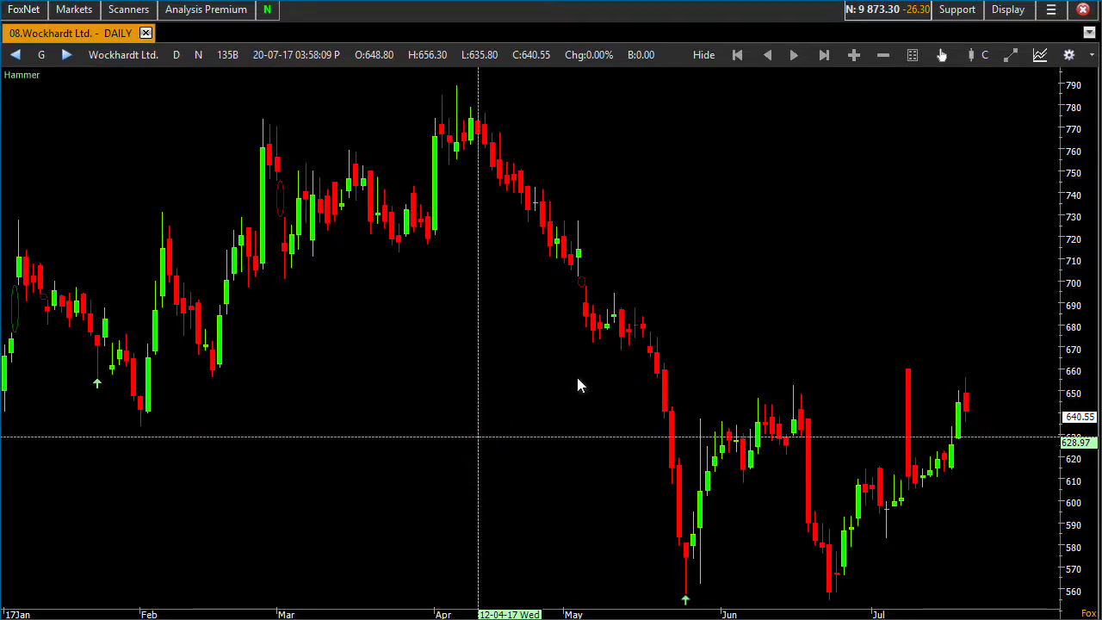
{"action": "key", "text": "ctrl+i"}
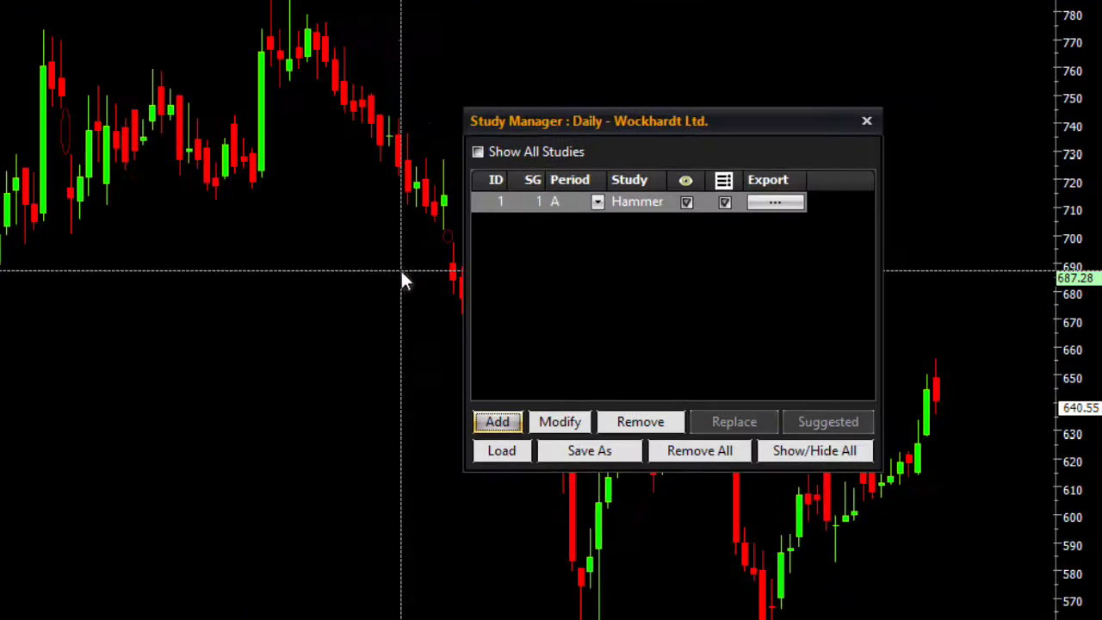
Add a Stochastics (5, 3, 3) study named Stochastics in a new subgraph below the price chart.
{"action": "left_click", "coordinate": [499, 422]}
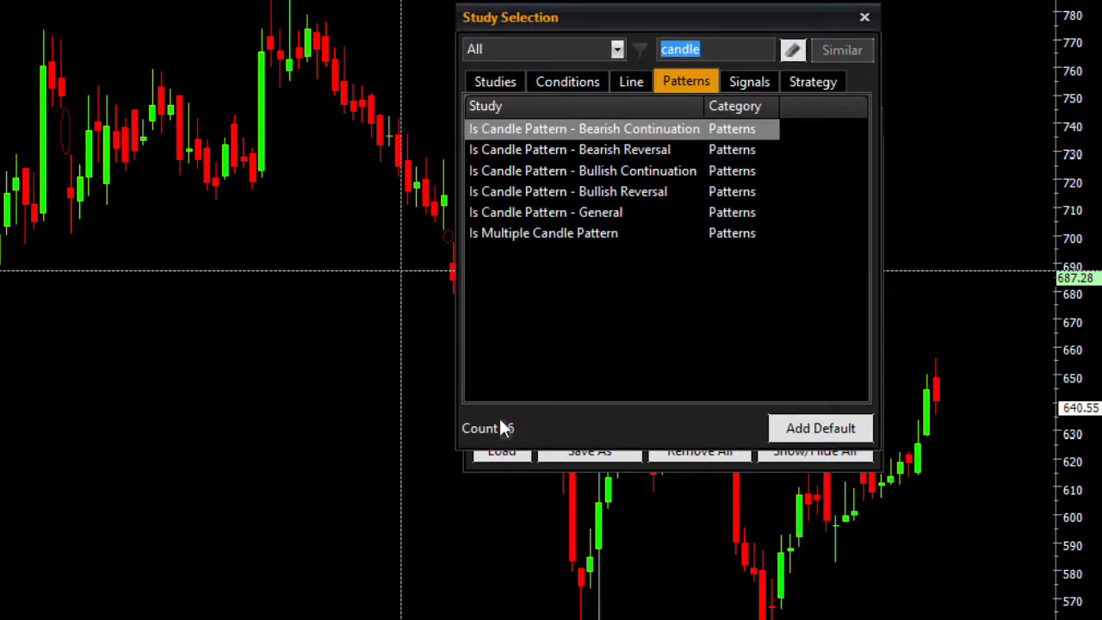
{"action": "type", "text": "stochas"}
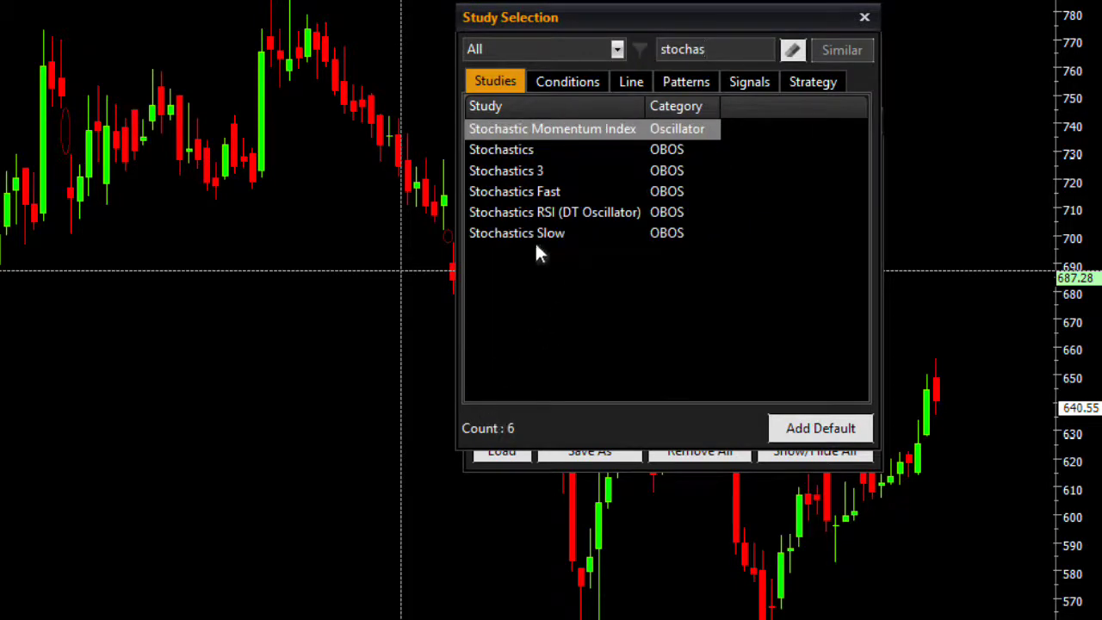
{"action": "double_click", "coordinate": [515, 152]}
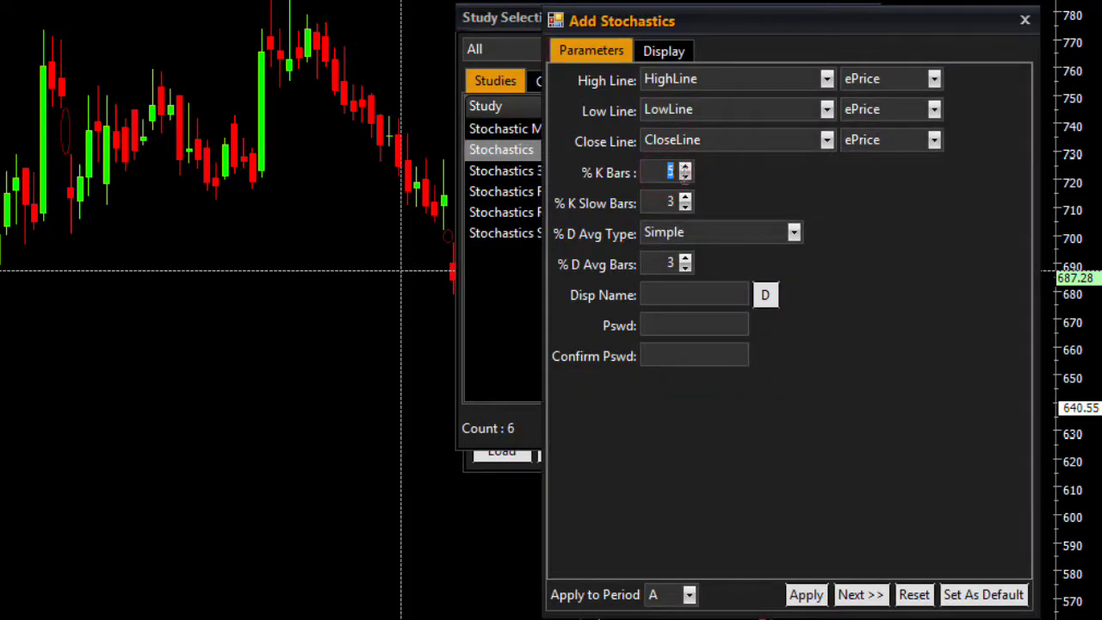
{"action": "left_click", "coordinate": [765, 295]}
{"action": "left_click", "coordinate": [805, 594]}
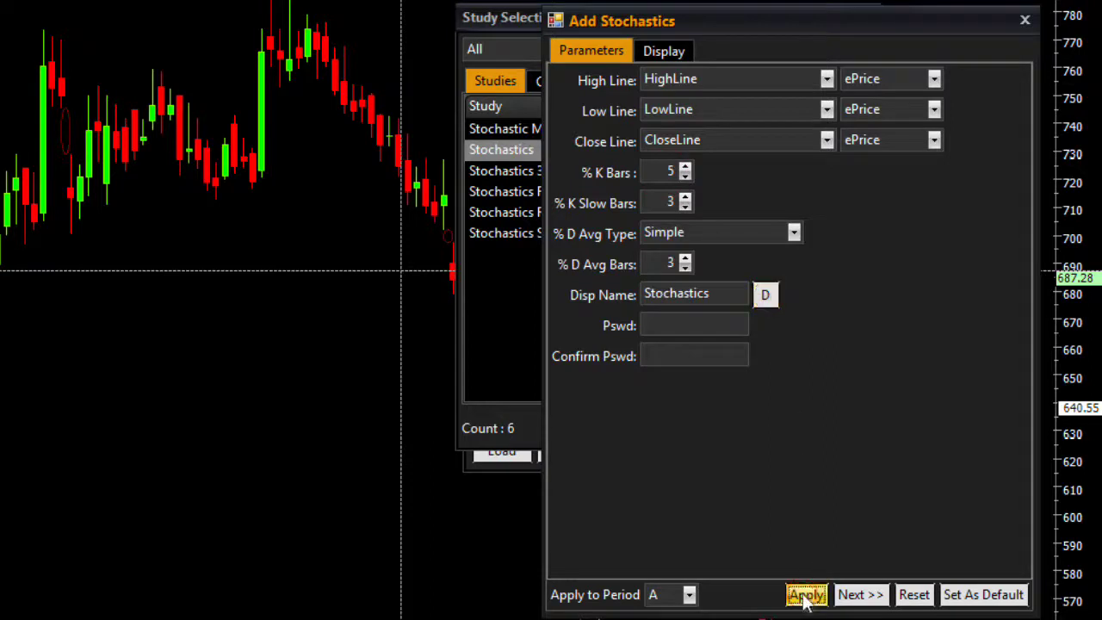
{"action": "left_click", "coordinate": [860, 594]}
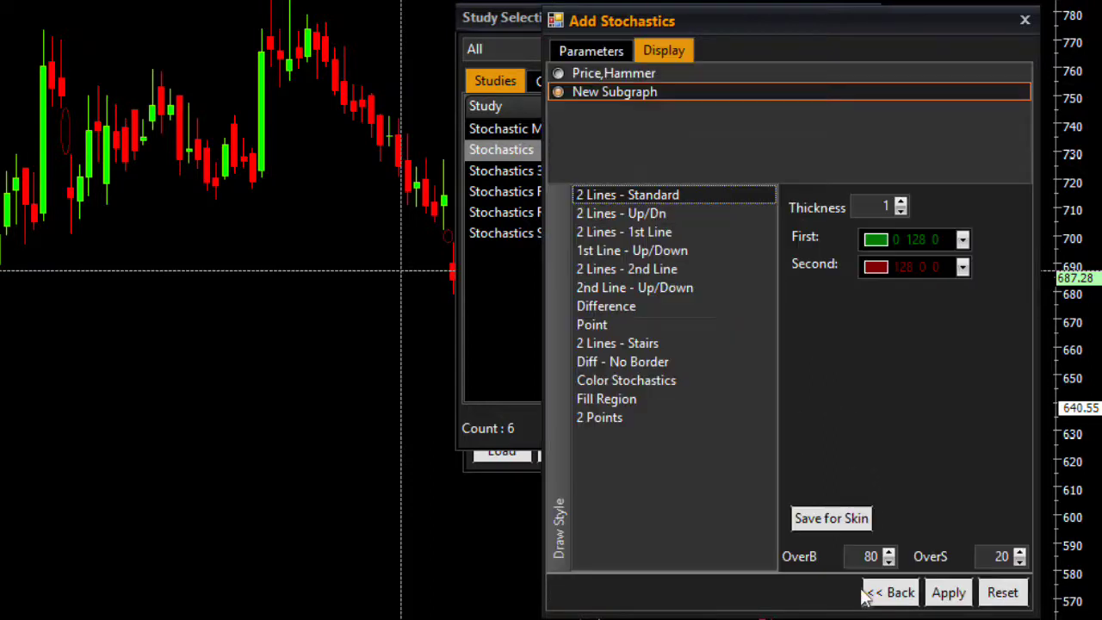
{"action": "double_click", "coordinate": [885, 206]}
{"action": "left_click", "coordinate": [948, 592]}
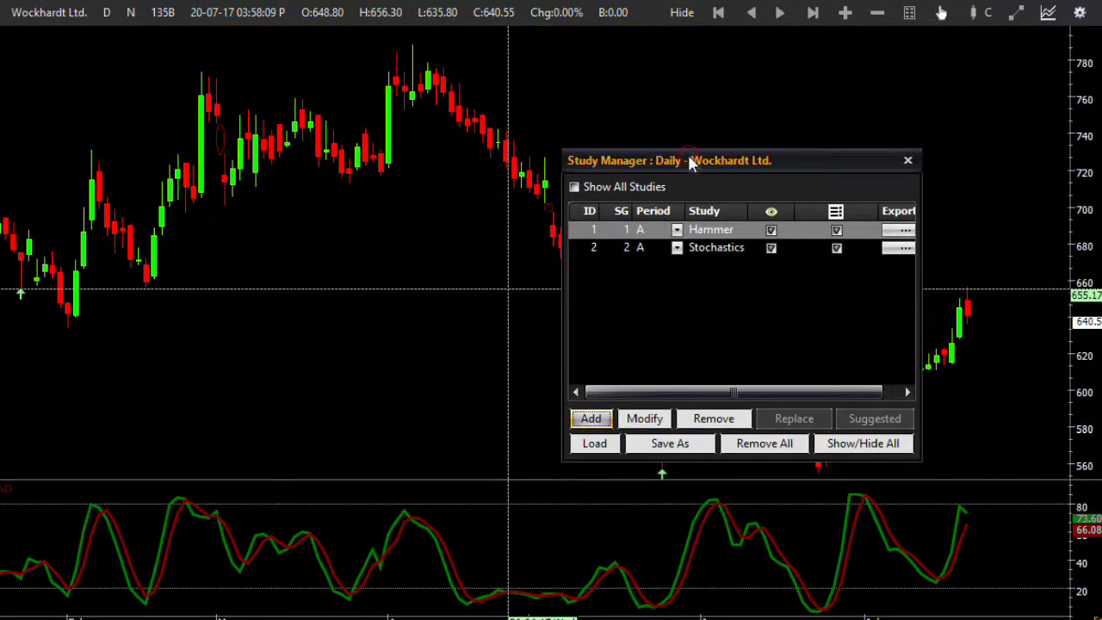
{"action": "left_click_drag", "start_coordinate": [688, 160], "coordinate": [526, 111]}
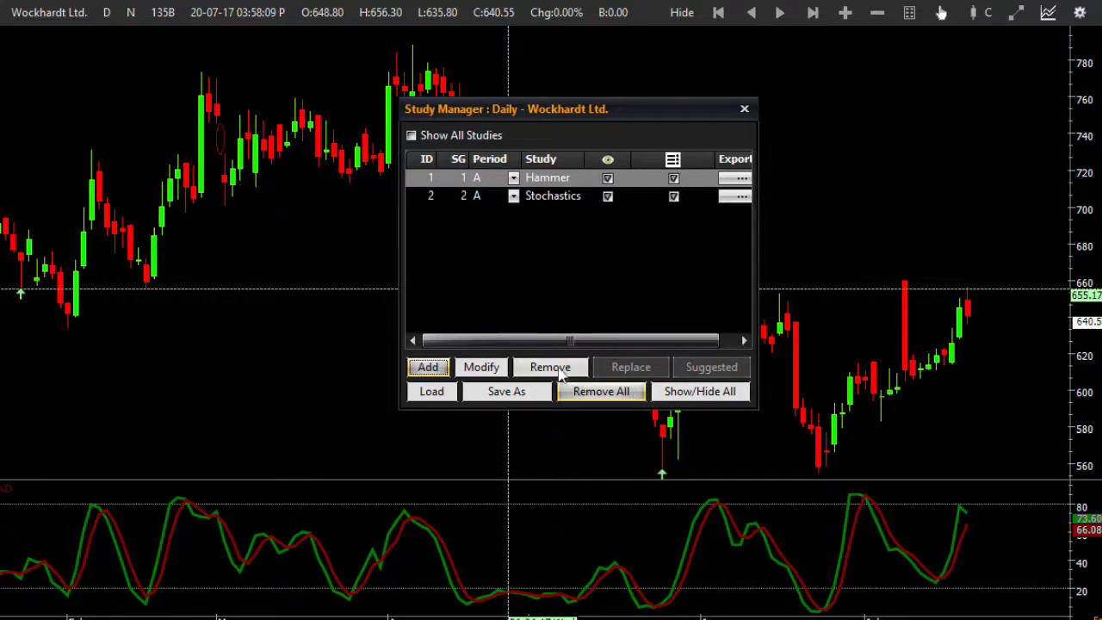
Add the Is Above Level condition found by searching 'above'.
{"action": "left_click", "coordinate": [430, 368]}
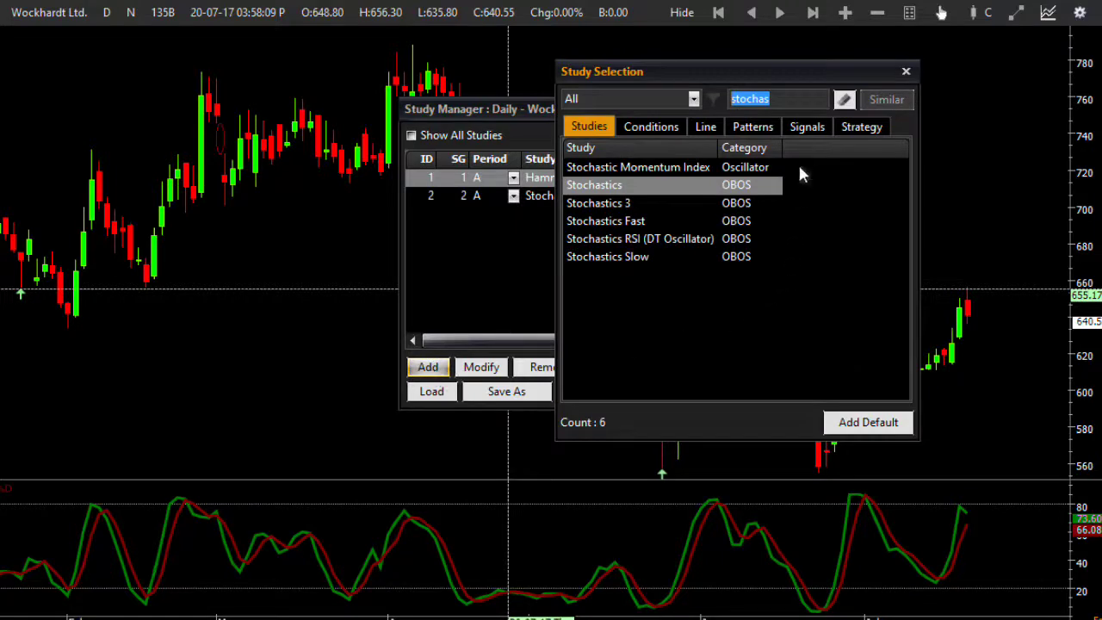
{"action": "left_click", "coordinate": [668, 129]}
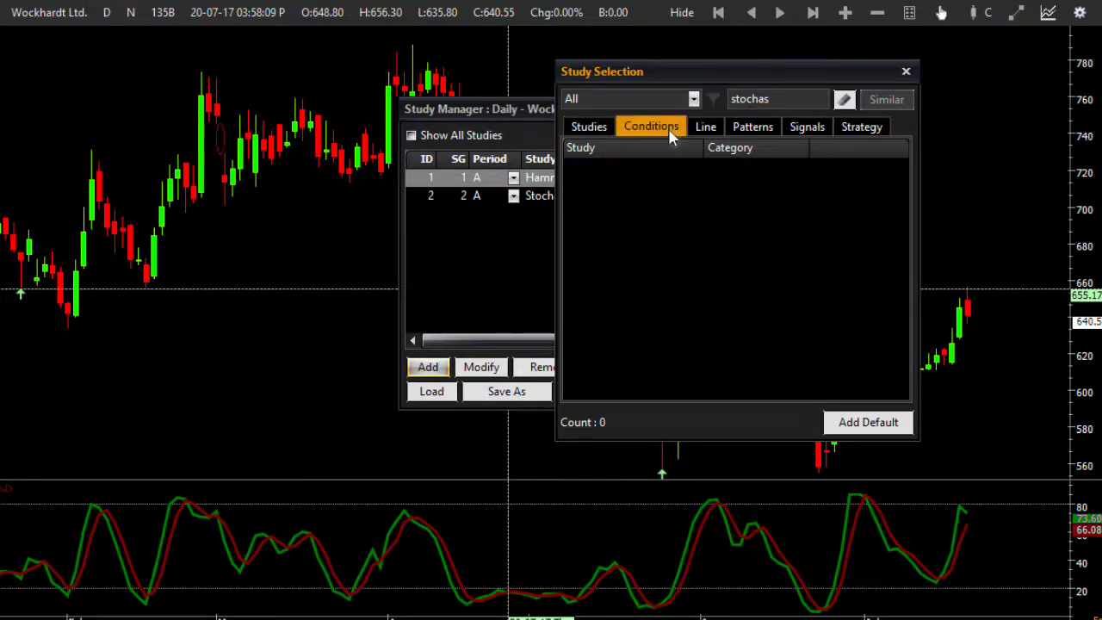
{"action": "double_click", "coordinate": [792, 96]}
{"action": "key", "text": "BackSpace"}
{"action": "type", "text": "ab"}
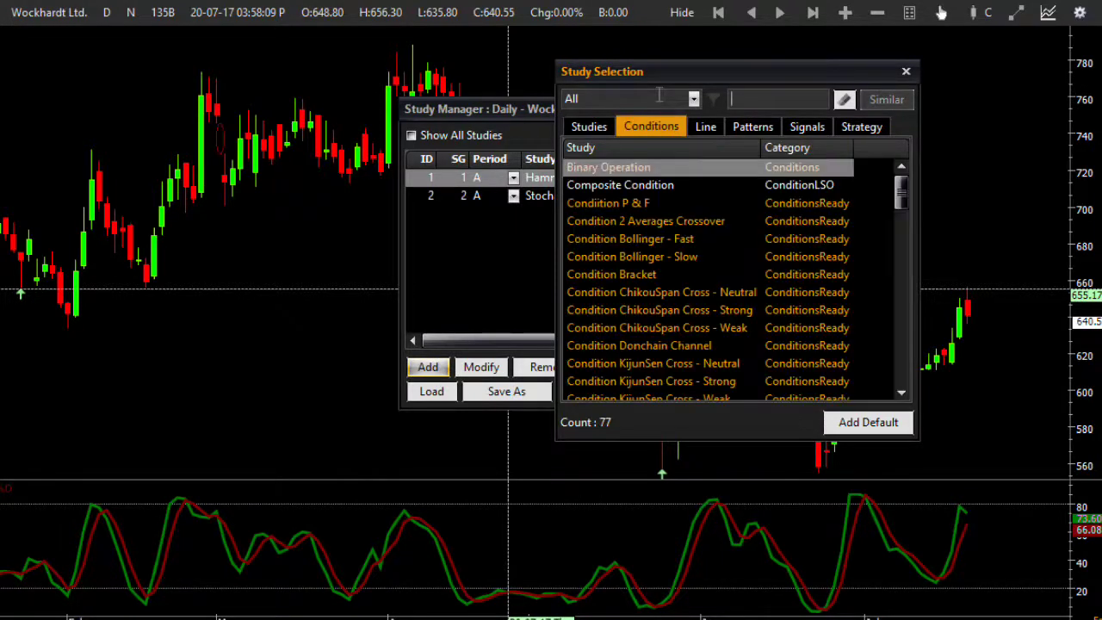
{"action": "type", "text": "ove"}
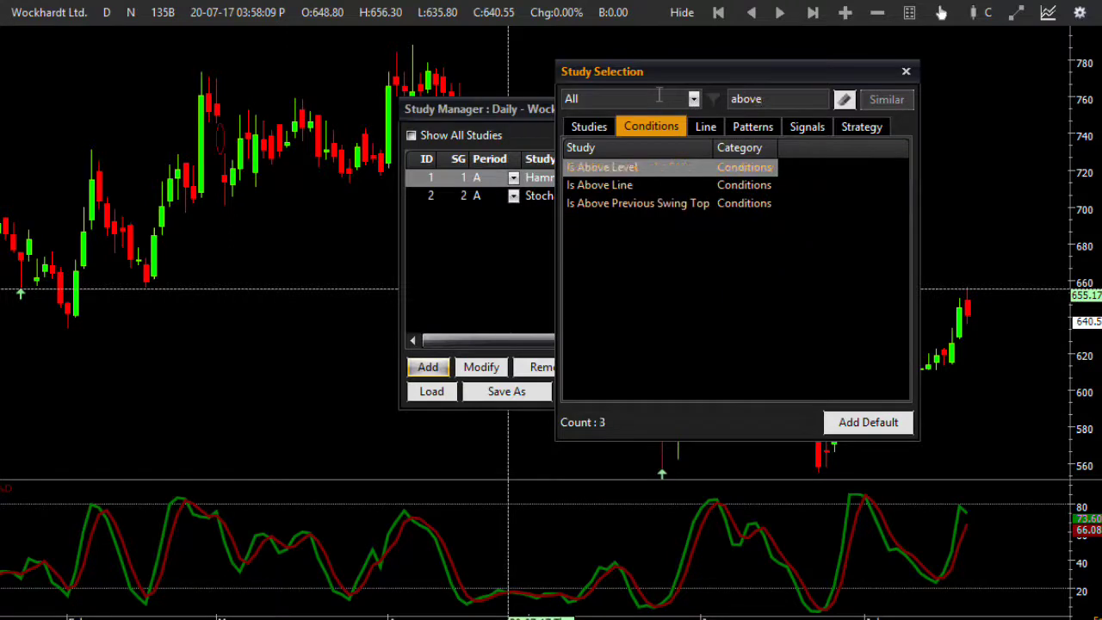
{"action": "double_click", "coordinate": [623, 172]}
Base it on Stochastics_%K at level 20 with Long signal, named Stoch>20Lvl.
{"action": "left_click", "coordinate": [810, 125]}
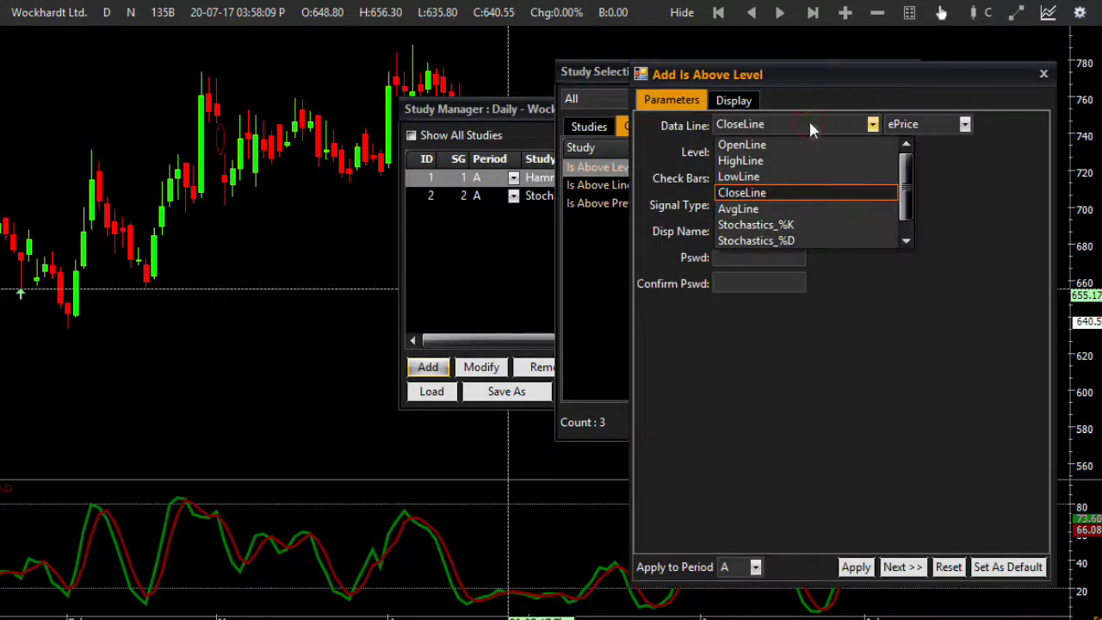
{"action": "left_click", "coordinate": [787, 226]}
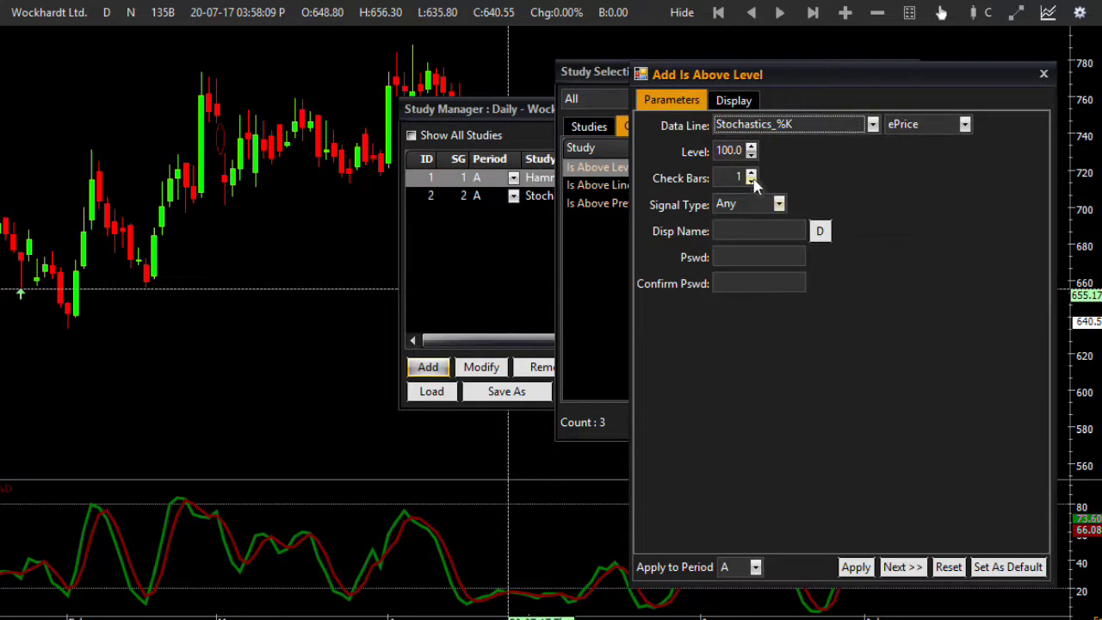
{"action": "left_click_drag", "start_coordinate": [742, 150], "coordinate": [641, 148]}
{"action": "type", "text": "2"}
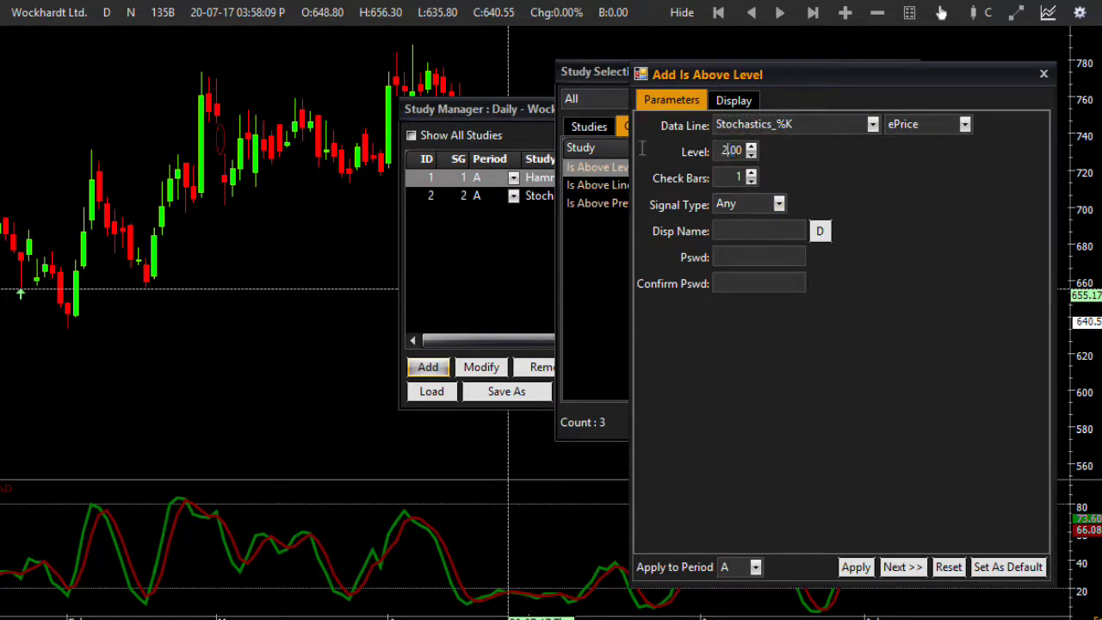
{"action": "type", "text": "0"}
{"action": "left_click", "coordinate": [778, 203]}
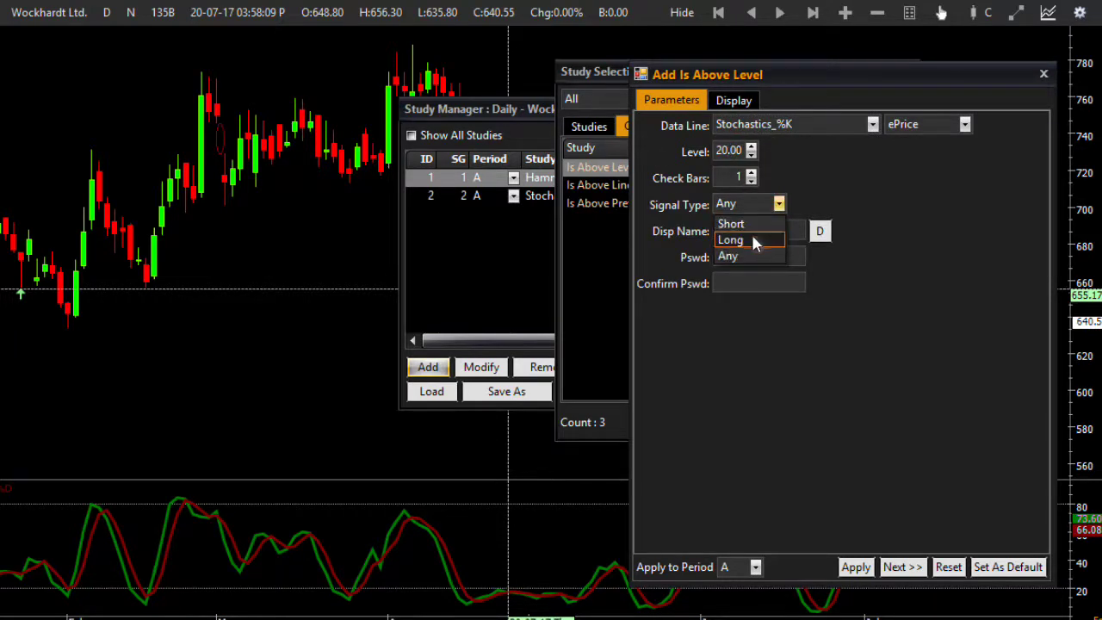
{"action": "left_click", "coordinate": [760, 234]}
{"action": "left_click", "coordinate": [761, 231]}
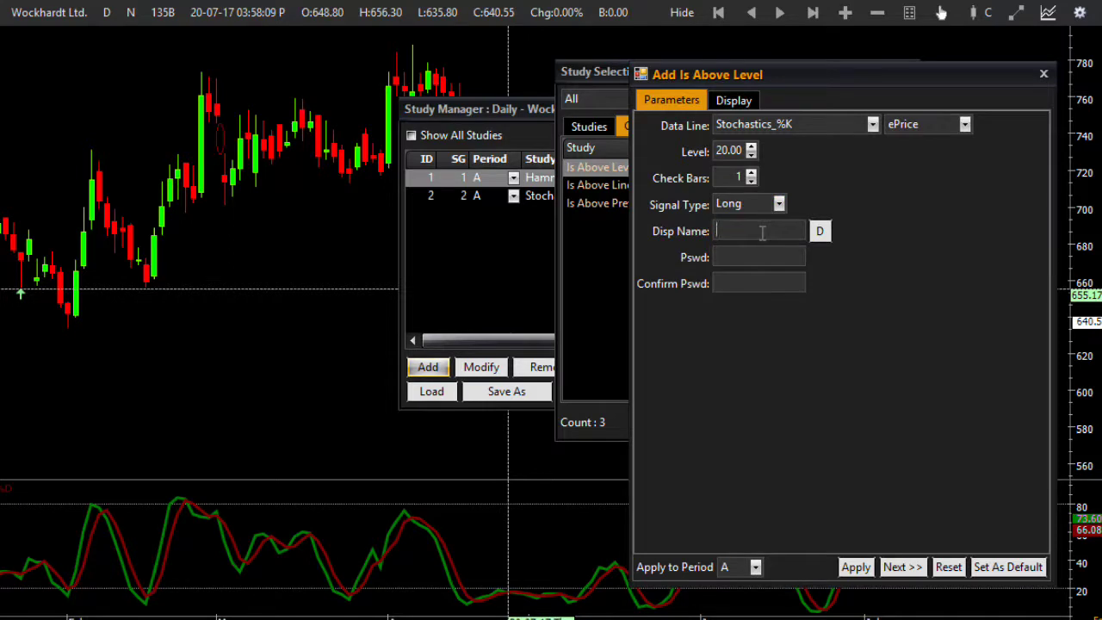
{"action": "type", "text": "Stoch>20Lvl"}
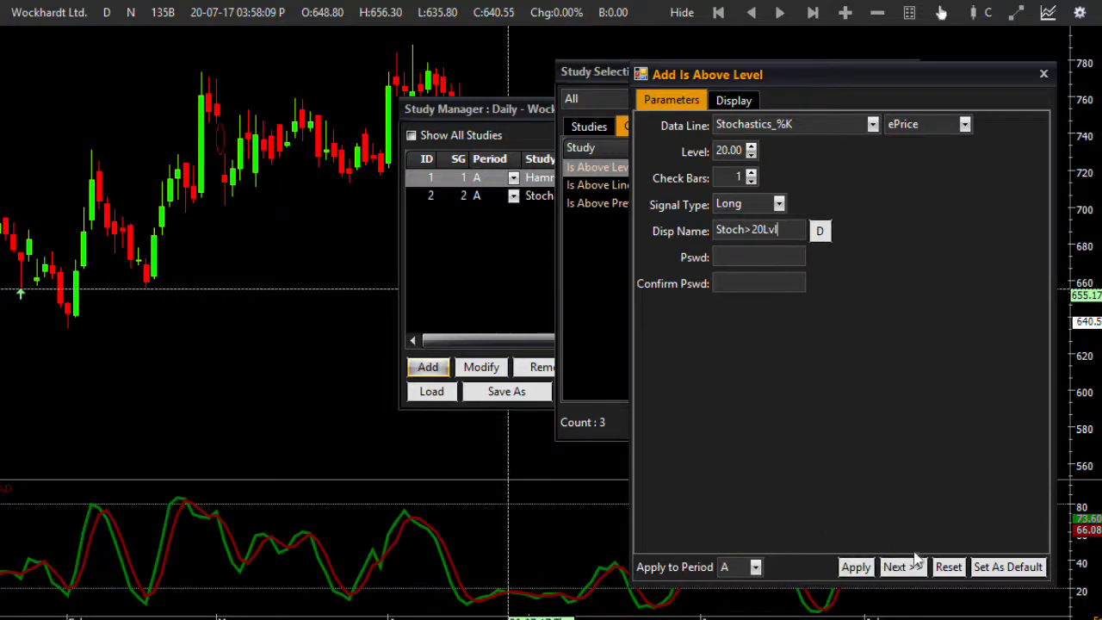
Draw Stoch>20Lvl in the Stochastics pane, apply it, and close the Study Manager.
{"action": "left_click", "coordinate": [903, 568]}
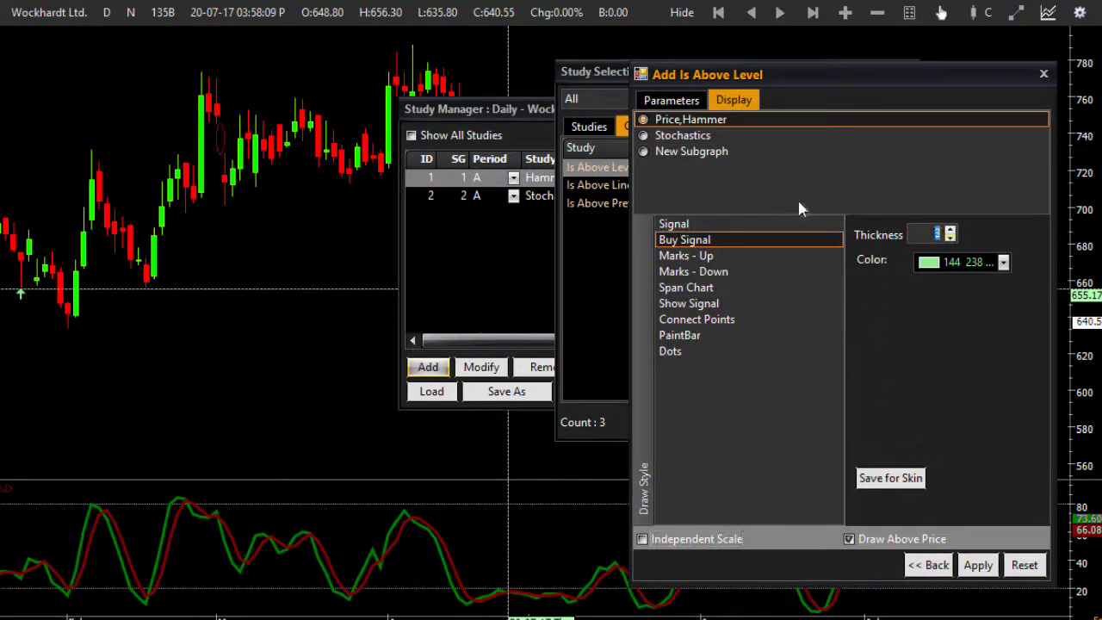
{"action": "left_click", "coordinate": [681, 137]}
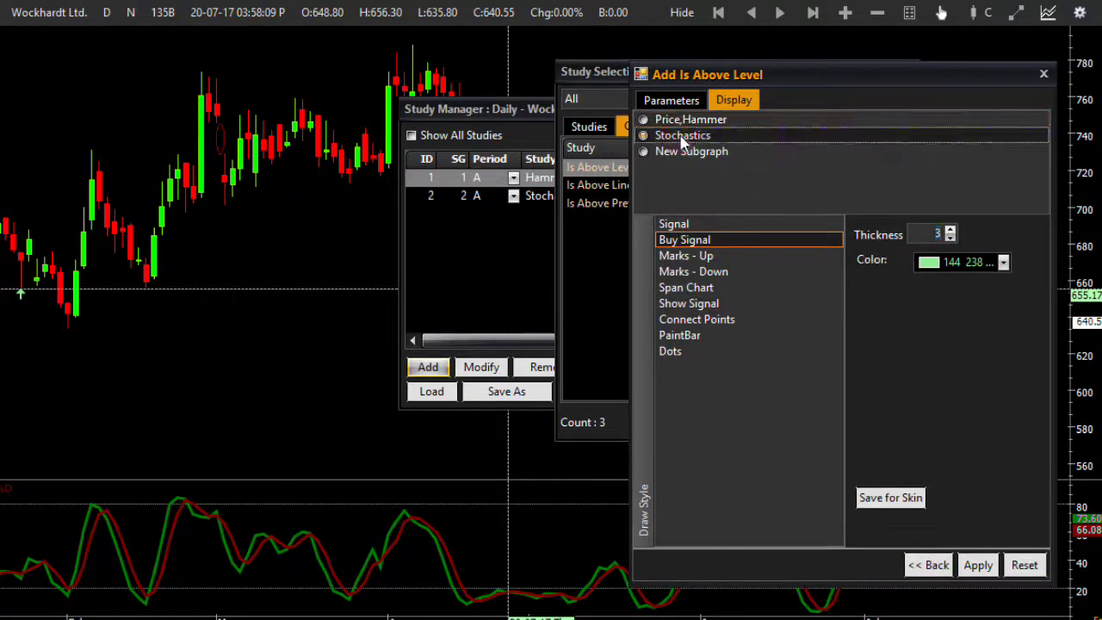
{"action": "left_click", "coordinate": [977, 564]}
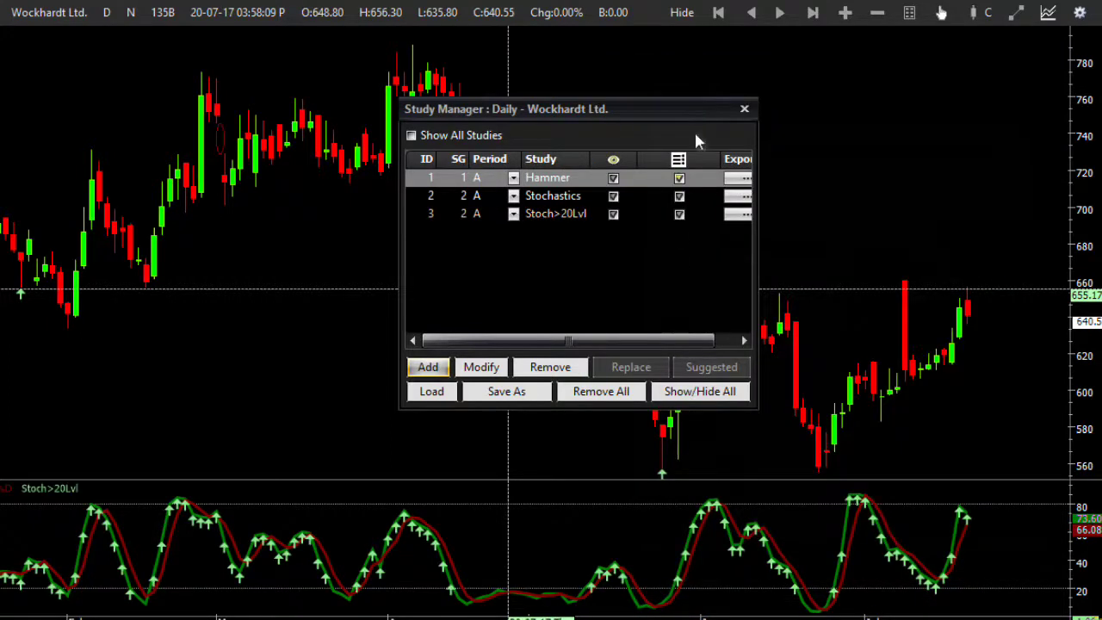
{"action": "left_click", "coordinate": [744, 109]}
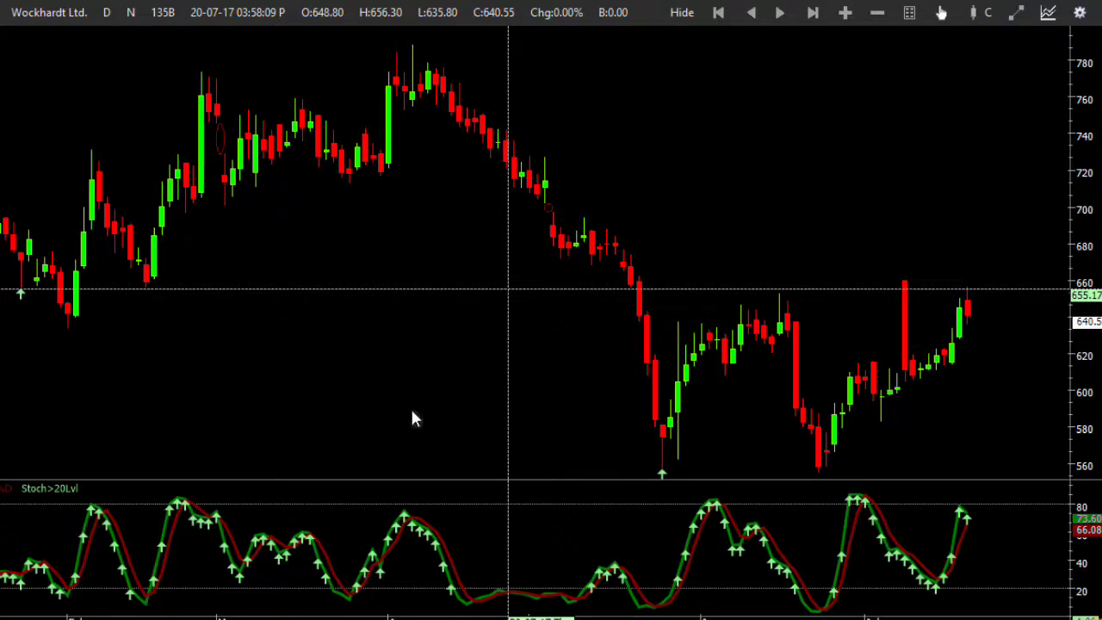
Add the Range Up Count study found by searching 'range u'.
{"action": "double_click", "coordinate": [443, 325]}
{"action": "left_click", "coordinate": [424, 364]}
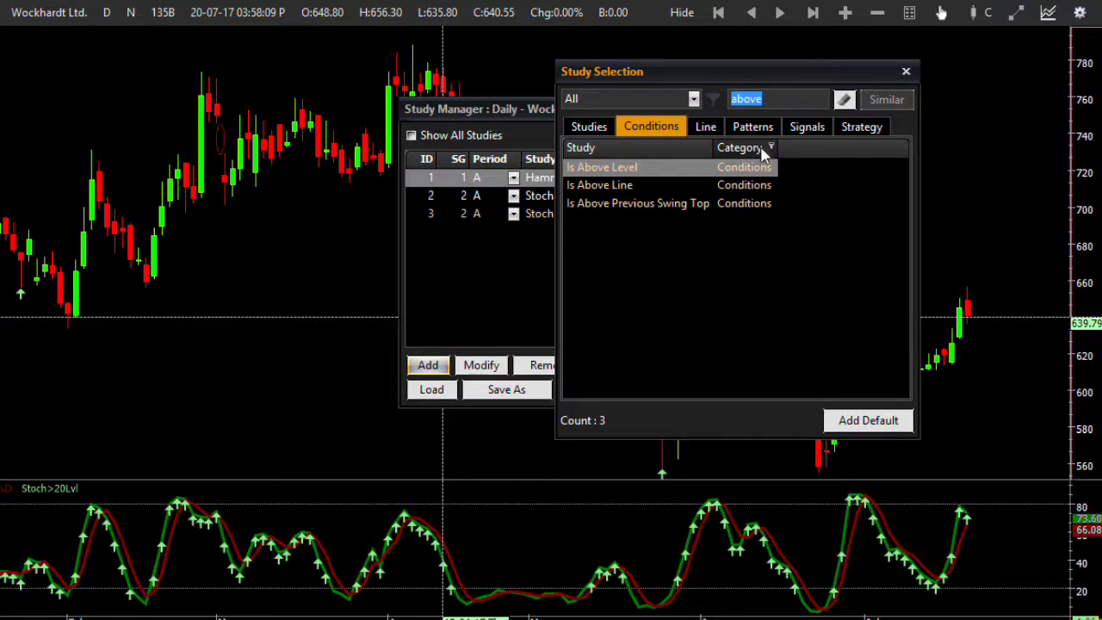
{"action": "type", "text": "rang"}
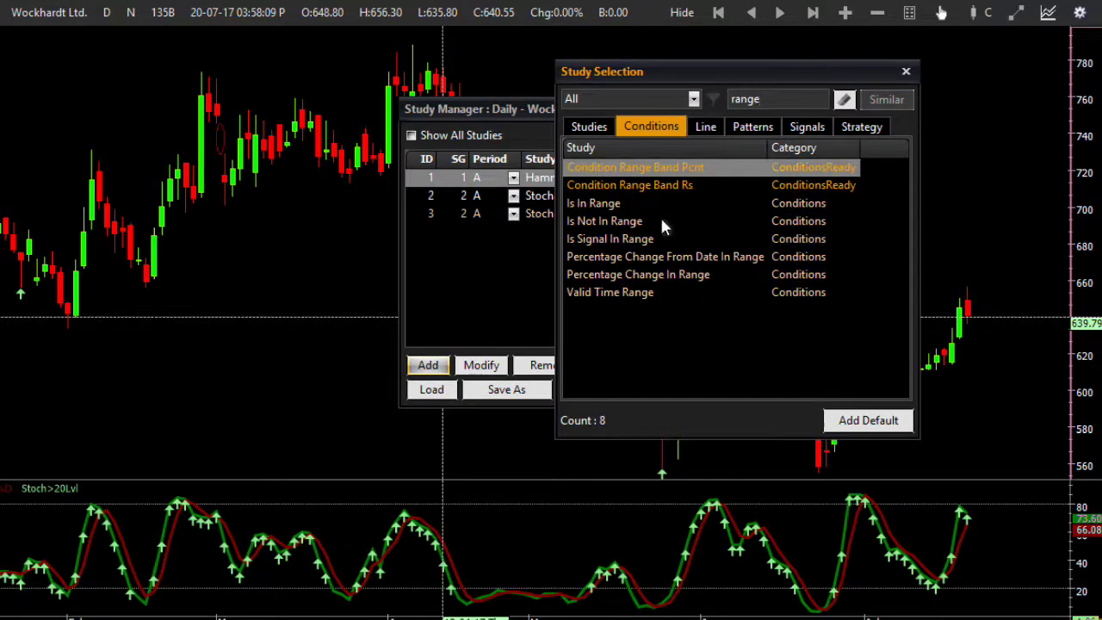
{"action": "type", "text": "e u"}
{"action": "left_click", "coordinate": [616, 172]}
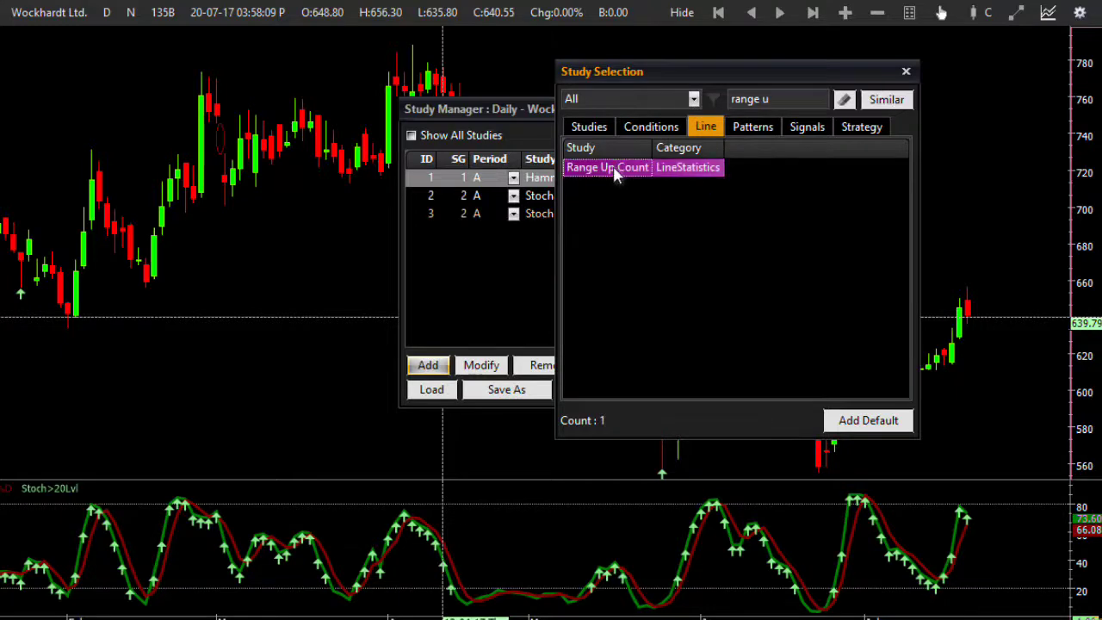
{"action": "double_click", "coordinate": [614, 172]}
Set Range Up Count to Stochastics_%K over 2 bars, named StochRisingfor2Bars.
{"action": "left_click", "coordinate": [766, 125]}
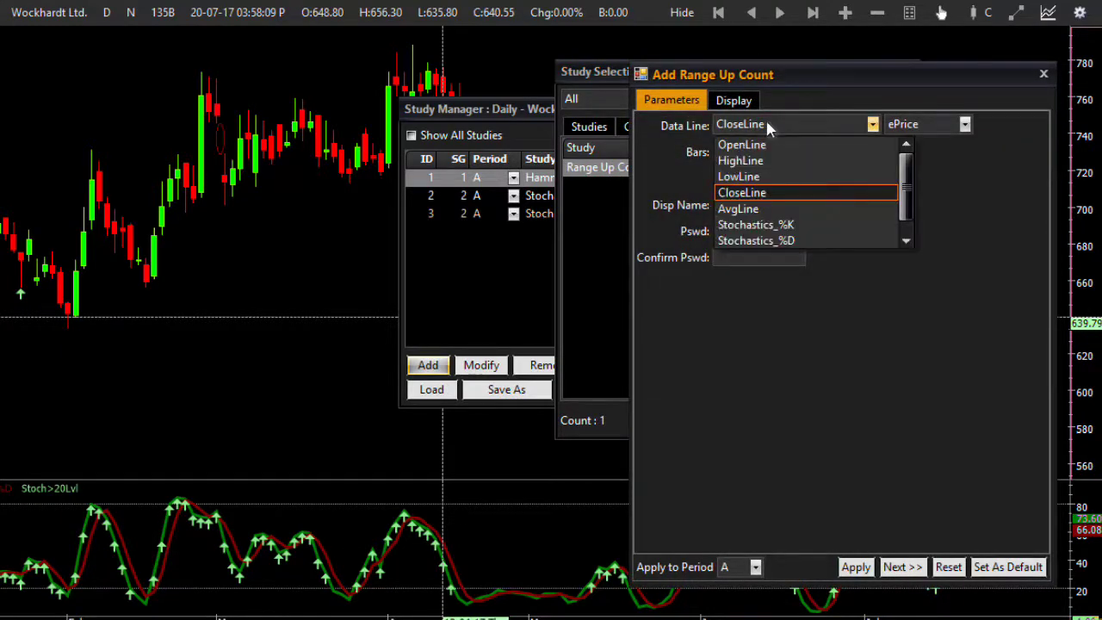
{"action": "left_click", "coordinate": [770, 225]}
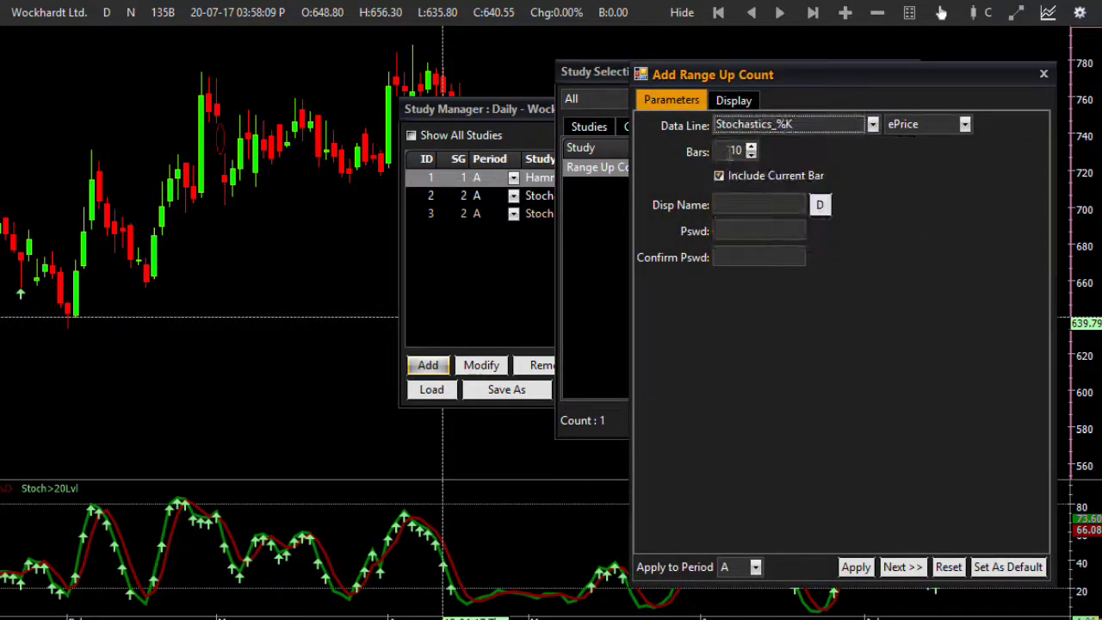
{"action": "double_click", "coordinate": [729, 151]}
{"action": "type", "text": "2"}
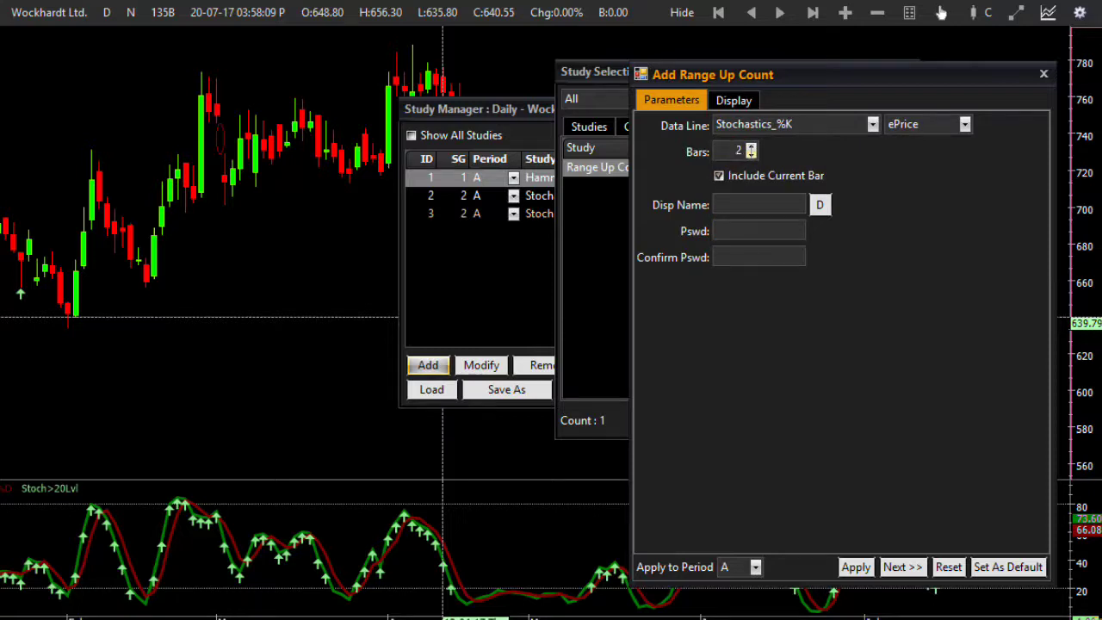
{"action": "left_click", "coordinate": [738, 204]}
{"action": "type", "text": "StochRisingfor"}
{"action": "type", "text": "2Bars"}
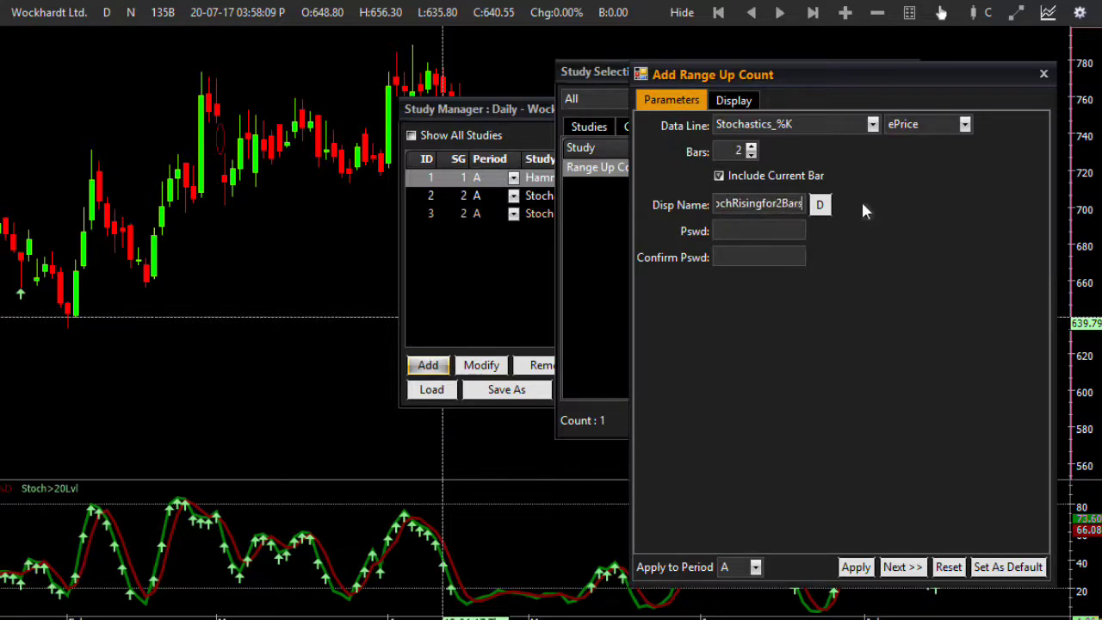
Apply StochRisingfor2Bars in a new subgraph and close the Study Manager.
{"action": "left_click", "coordinate": [858, 568]}
{"action": "left_click", "coordinate": [901, 567]}
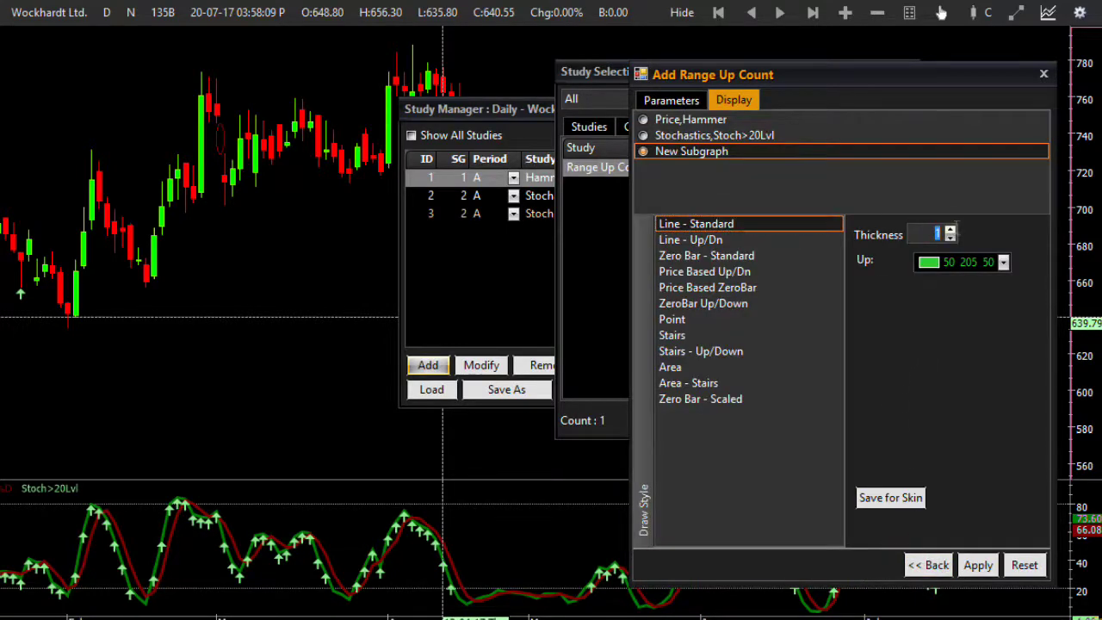
{"action": "left_click", "coordinate": [977, 564]}
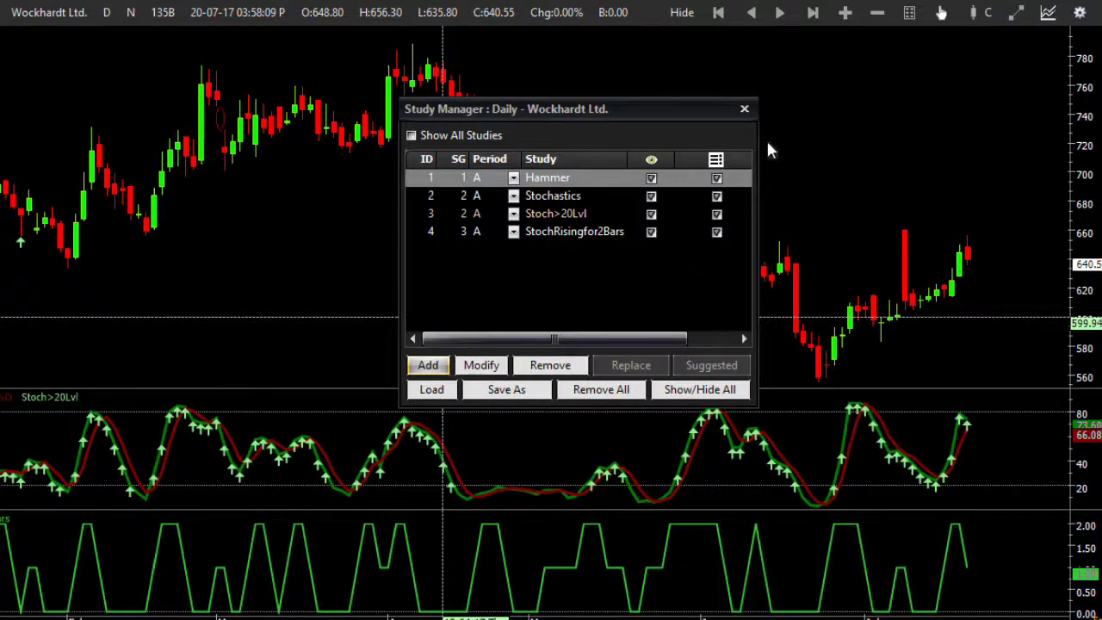
{"action": "left_click", "coordinate": [744, 108]}
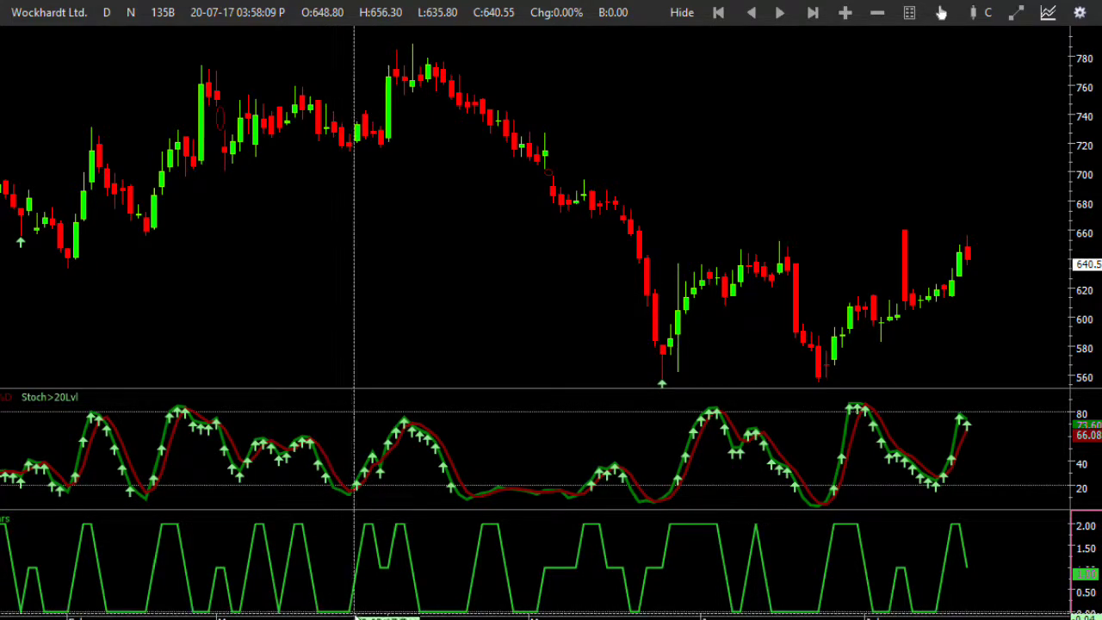
Check indicator values at an earlier bar, zoom into recent bars, and start adding a study.
{"action": "left_click", "coordinate": [253, 524]}
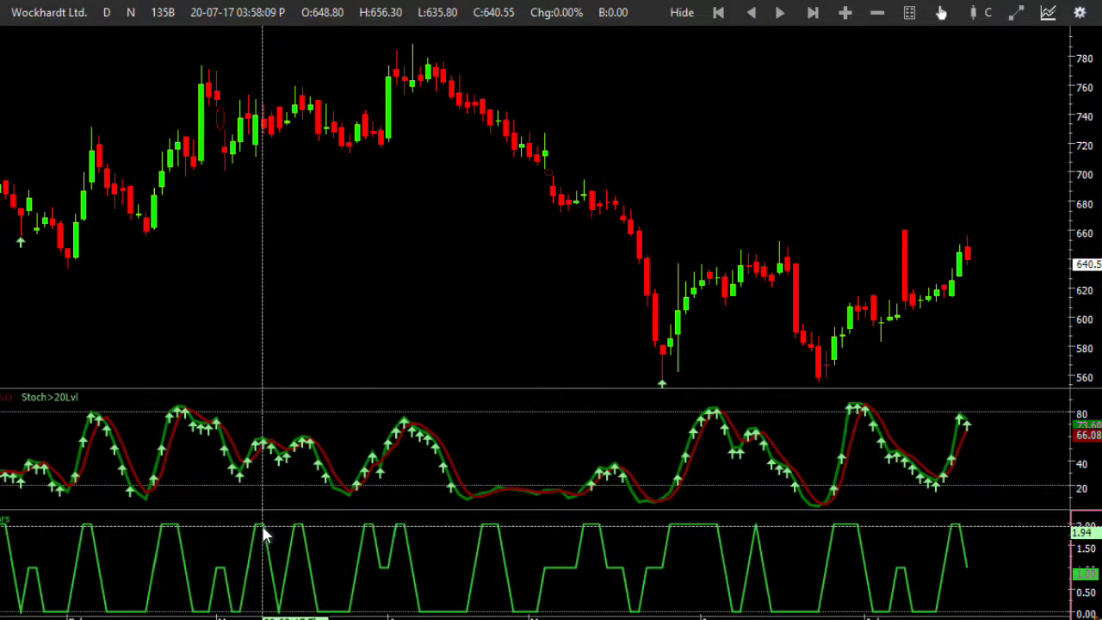
{"action": "scroll", "coordinate": [393, 315], "scroll_direction": "up", "scroll_amount": 1}
{"action": "scroll", "coordinate": [393, 310], "scroll_direction": "up", "scroll_amount": 1}
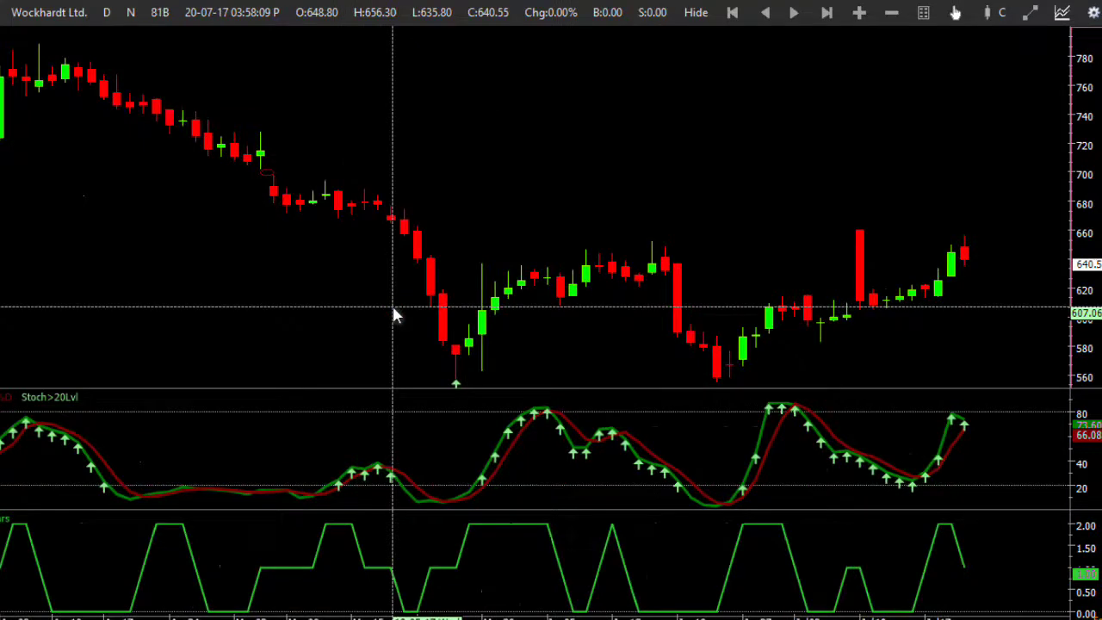
{"action": "double_click", "coordinate": [514, 284]}
{"action": "left_click", "coordinate": [428, 363]}
Add a Binary Operation testing StochRisingfor2Bars greater than level 1.
{"action": "type", "text": "b"}
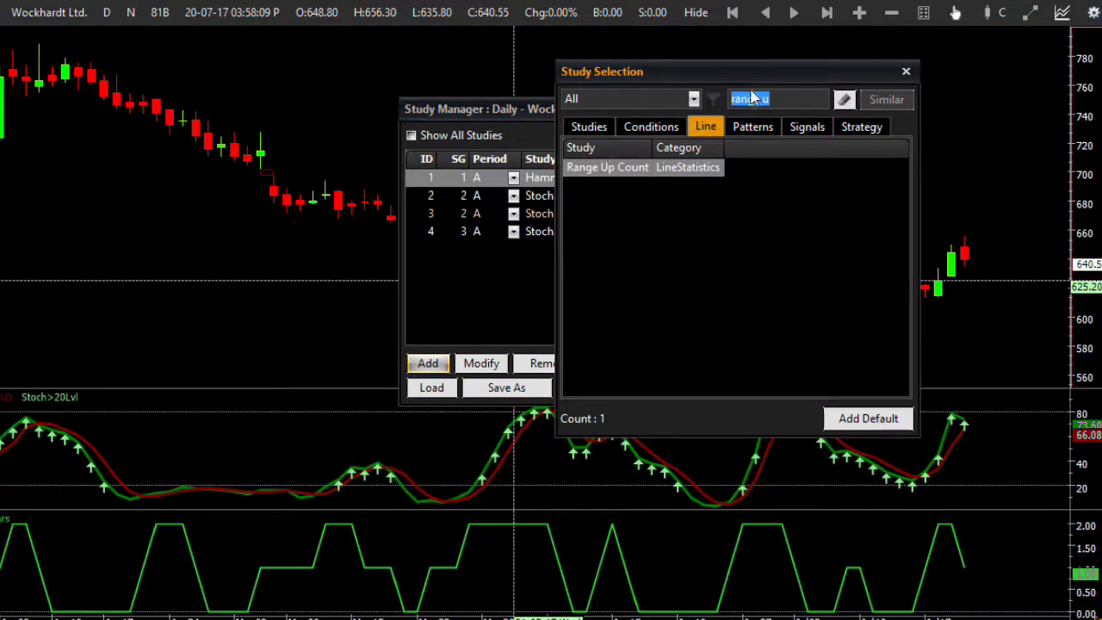
{"action": "type", "text": "inar"}
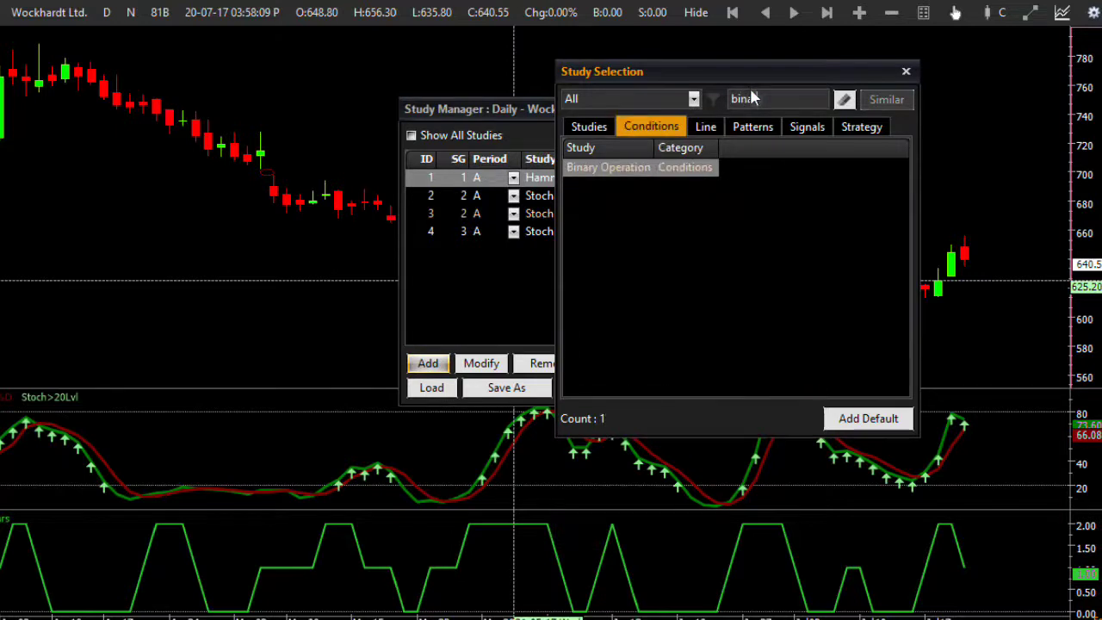
{"action": "double_click", "coordinate": [629, 169]}
{"action": "left_click", "coordinate": [778, 126]}
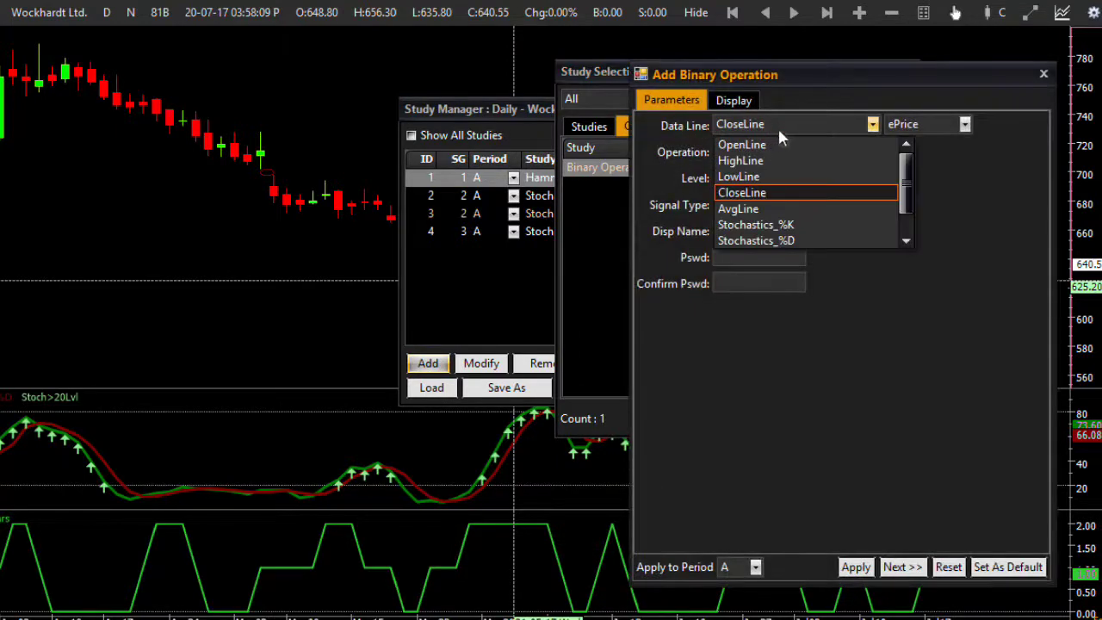
{"action": "scroll", "coordinate": [818, 226], "scroll_direction": "down", "scroll_amount": 1}
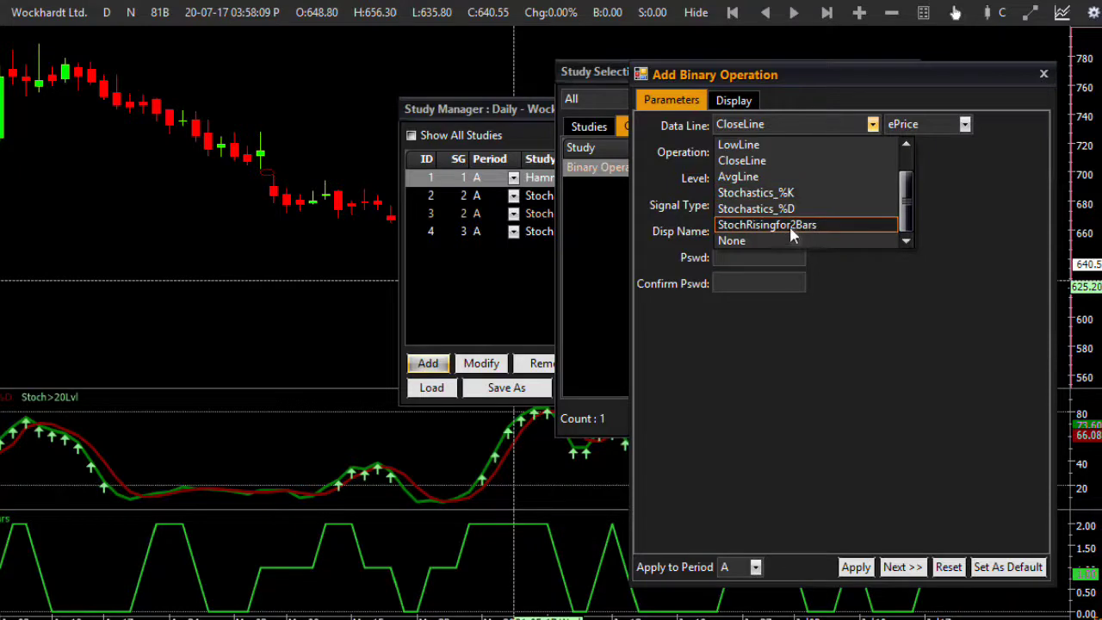
{"action": "left_click", "coordinate": [788, 226]}
{"action": "left_click", "coordinate": [745, 152]}
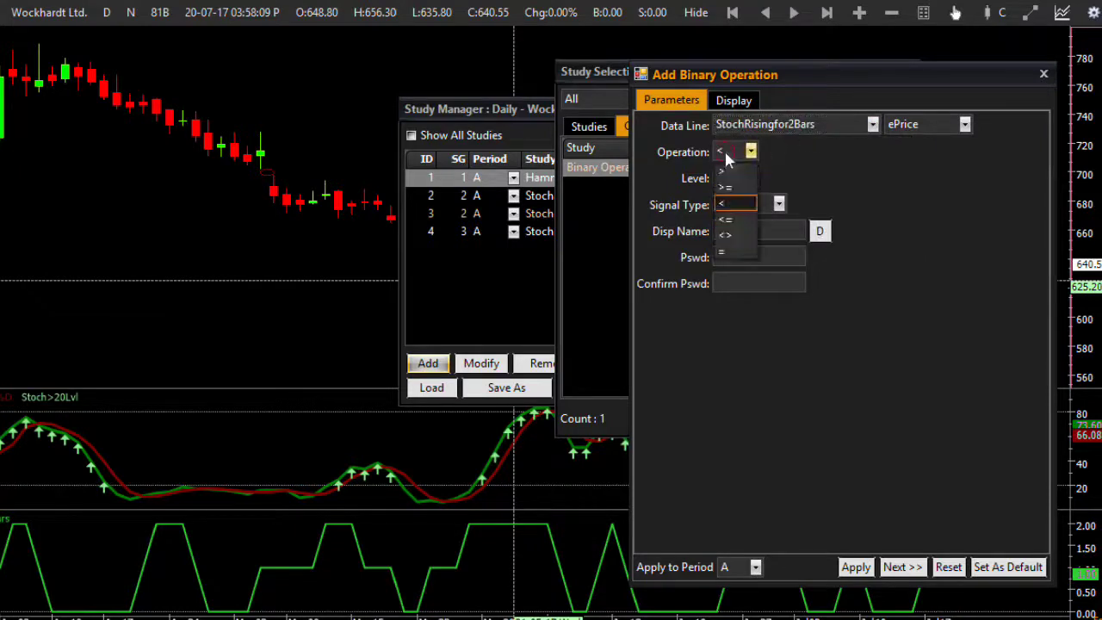
{"action": "left_click", "coordinate": [728, 172]}
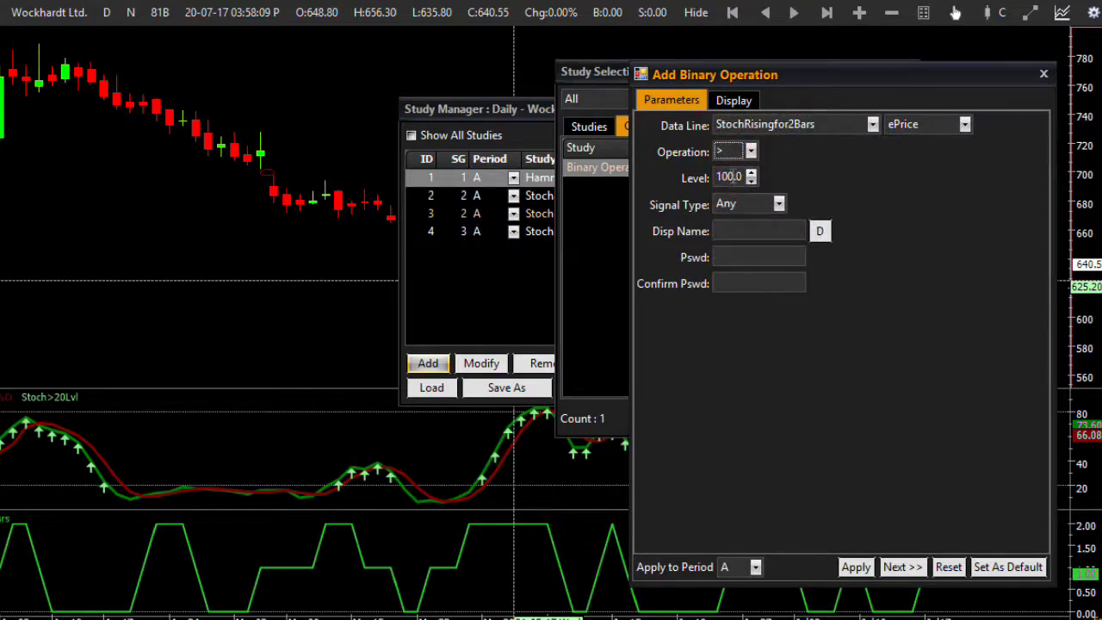
{"action": "left_click_drag", "start_coordinate": [722, 177], "coordinate": [737, 176]}
{"action": "type", "text": "1"}
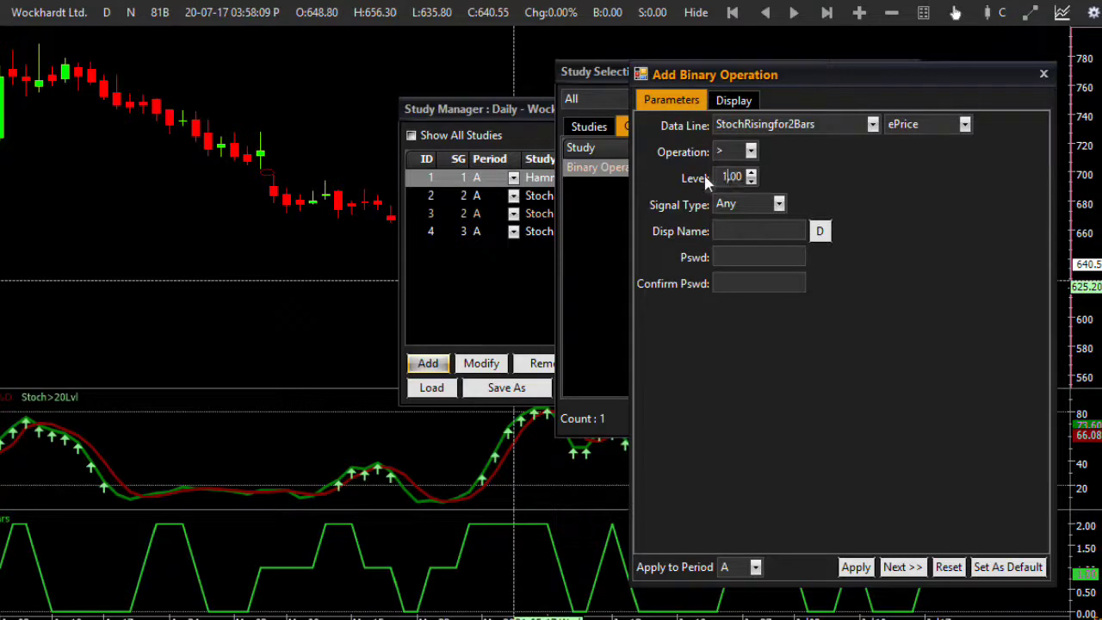
Make it Long only, name it StochIsRisingfor2BarsSgnl, plot in the StochRisingfor2Bars pane, and apply.
{"action": "left_click", "coordinate": [757, 203]}
{"action": "left_click", "coordinate": [745, 238]}
{"action": "left_click", "coordinate": [749, 231]}
{"action": "type", "text": "oc"}
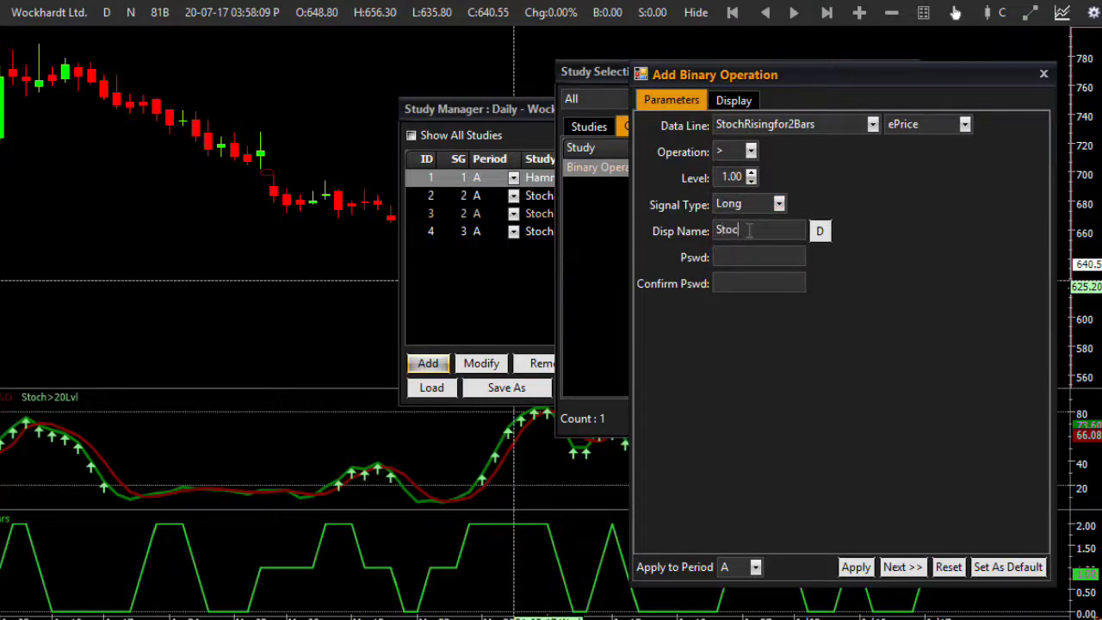
{"action": "type", "text": "hIsRisingfor2Bars"}
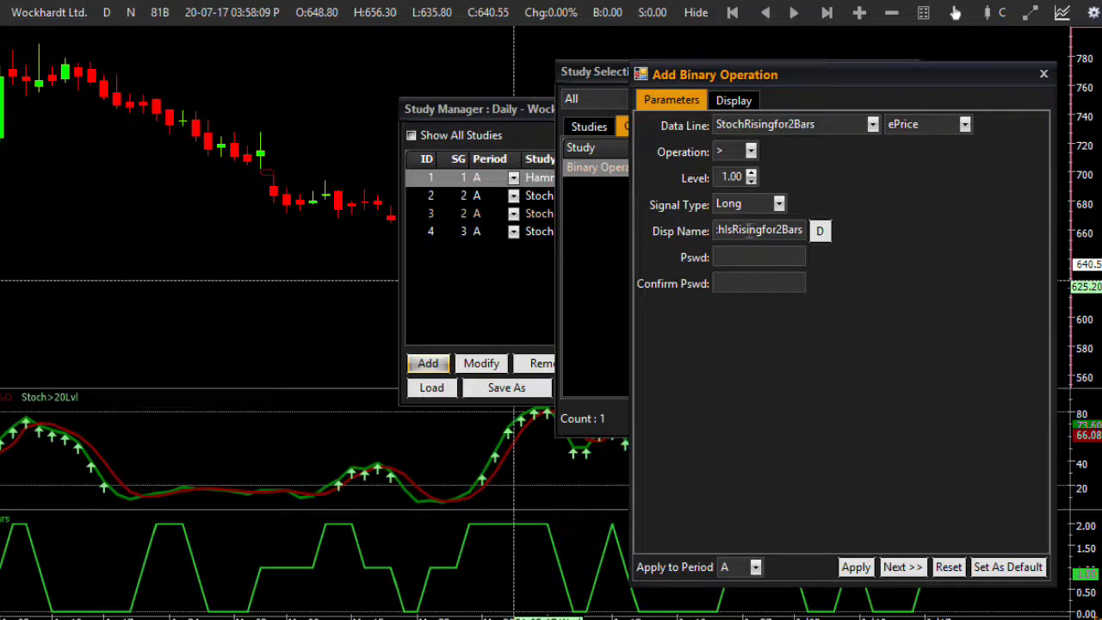
{"action": "type", "text": "Sgnl"}
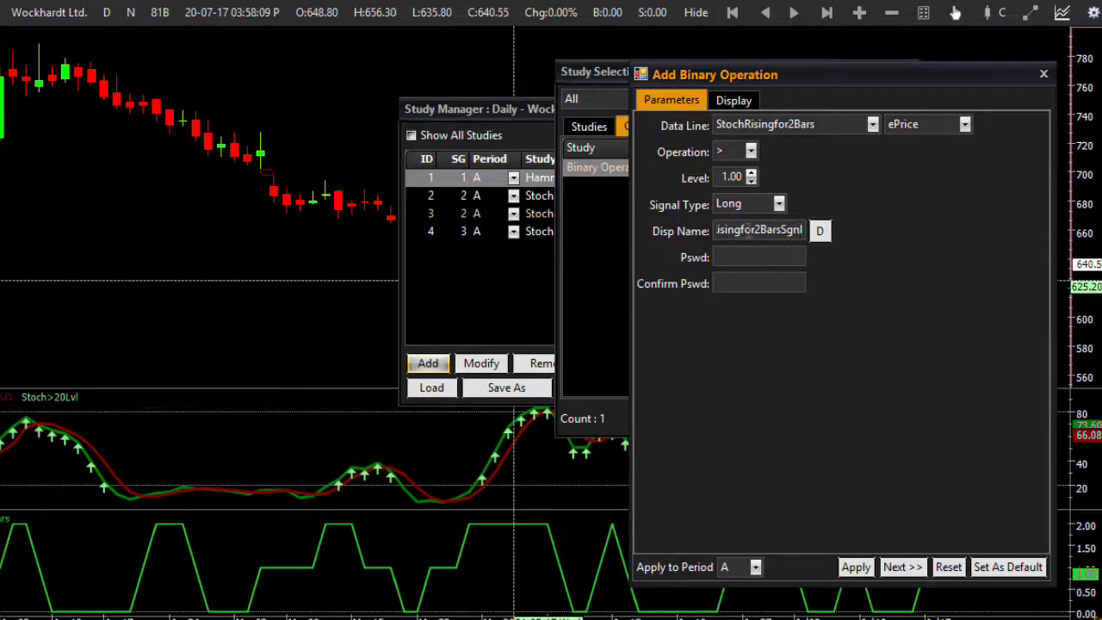
{"action": "left_click", "coordinate": [734, 101]}
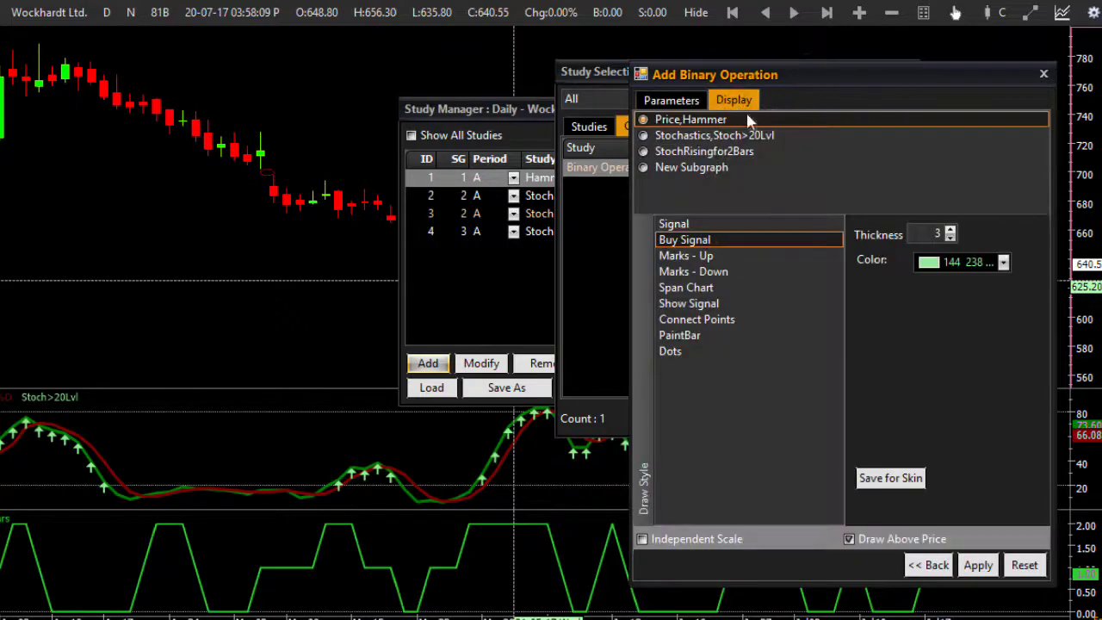
{"action": "left_click", "coordinate": [664, 153]}
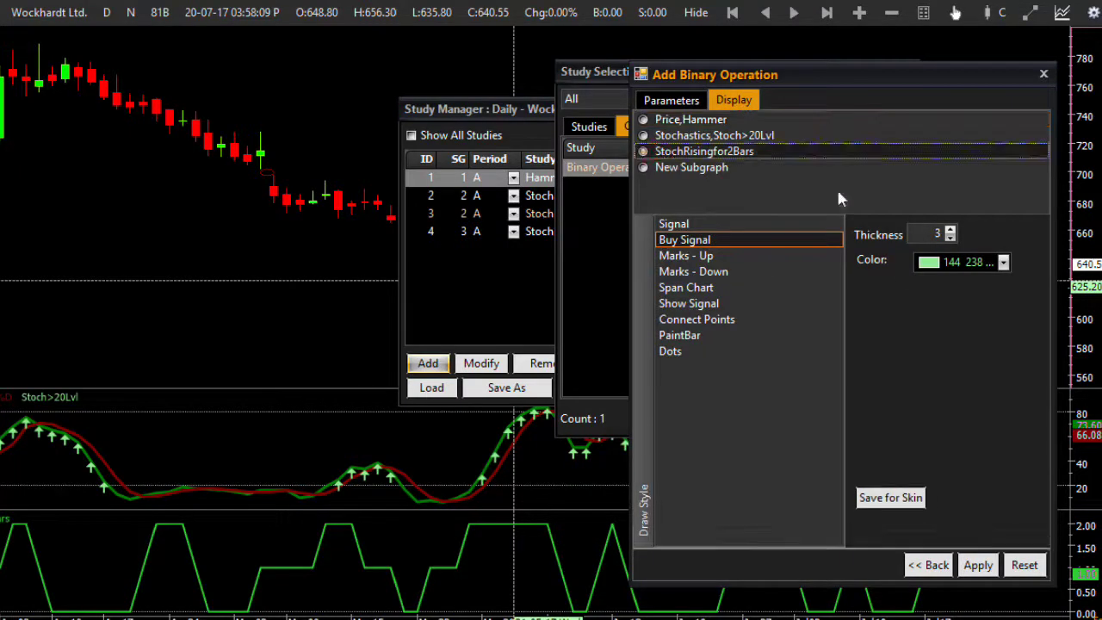
{"action": "left_click", "coordinate": [977, 565]}
{"action": "left_click", "coordinate": [743, 109]}
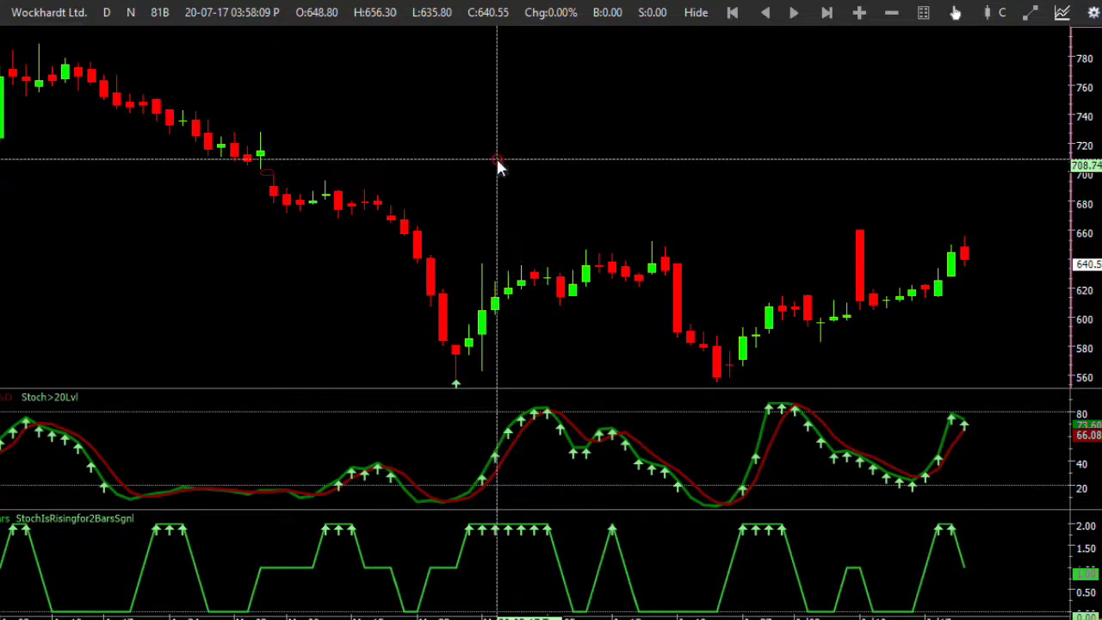
Add the ANDing of Three Signals study found by searching 'anding'.
{"action": "key", "text": "ctrl+i"}
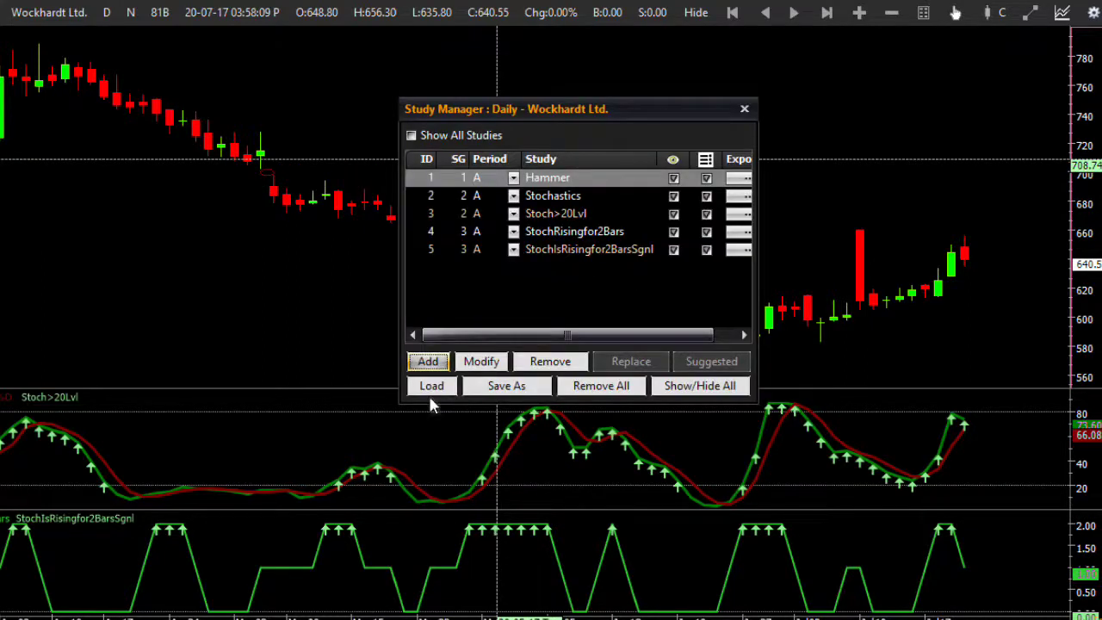
{"action": "left_click", "coordinate": [428, 362]}
{"action": "type", "text": "anding"}
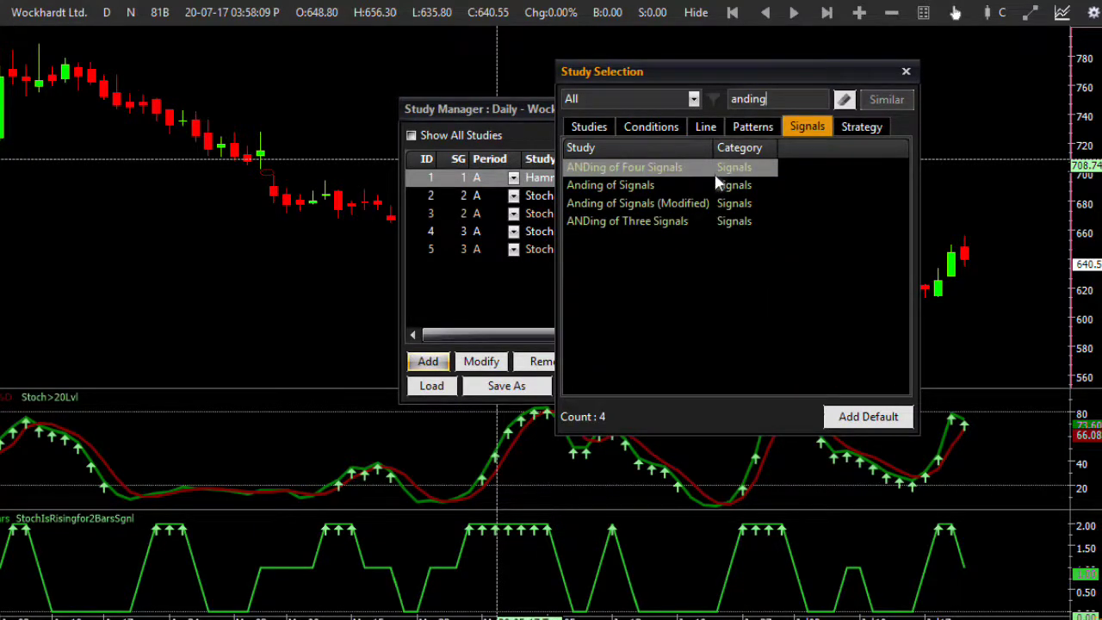
{"action": "left_click", "coordinate": [633, 223]}
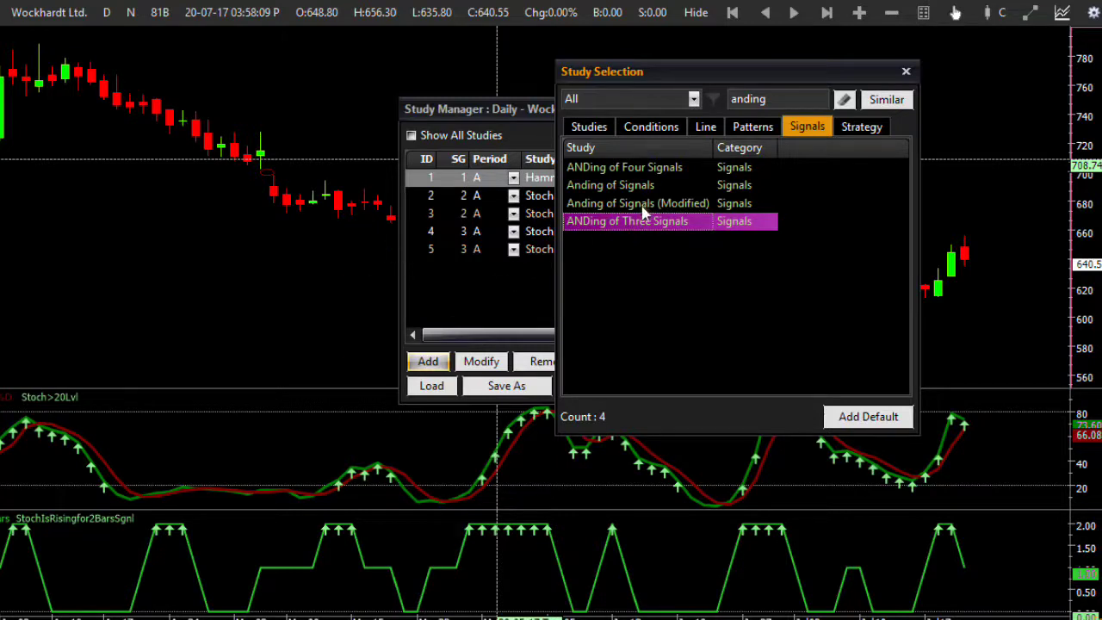
{"action": "double_click", "coordinate": [634, 223]}
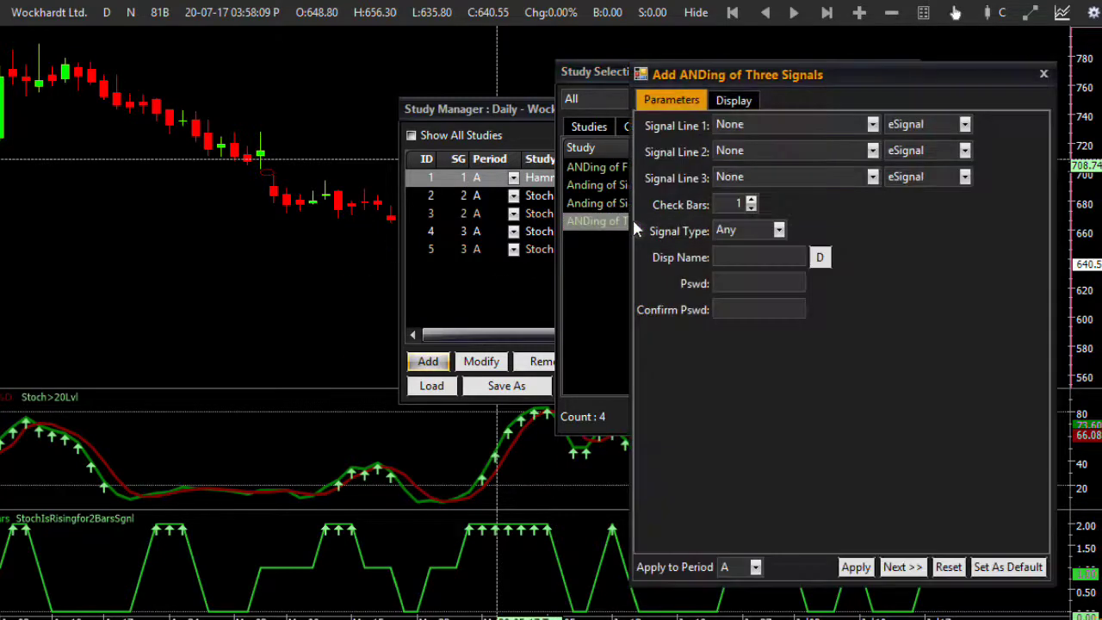
Set the three input lines to Hammer, Stoch>20Lvl and StochIsRisingfor2BarsSgnl as eBuySignal.
{"action": "left_click", "coordinate": [928, 121]}
{"action": "left_click", "coordinate": [921, 161]}
{"action": "left_click", "coordinate": [920, 151]}
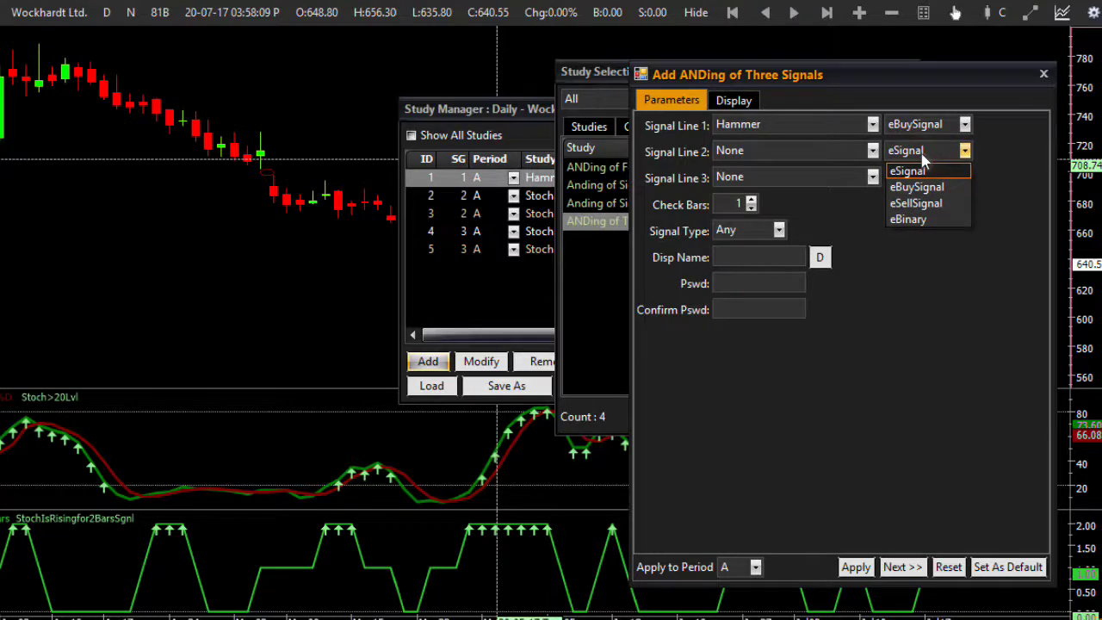
{"action": "left_click", "coordinate": [917, 186]}
{"action": "left_click", "coordinate": [920, 182]}
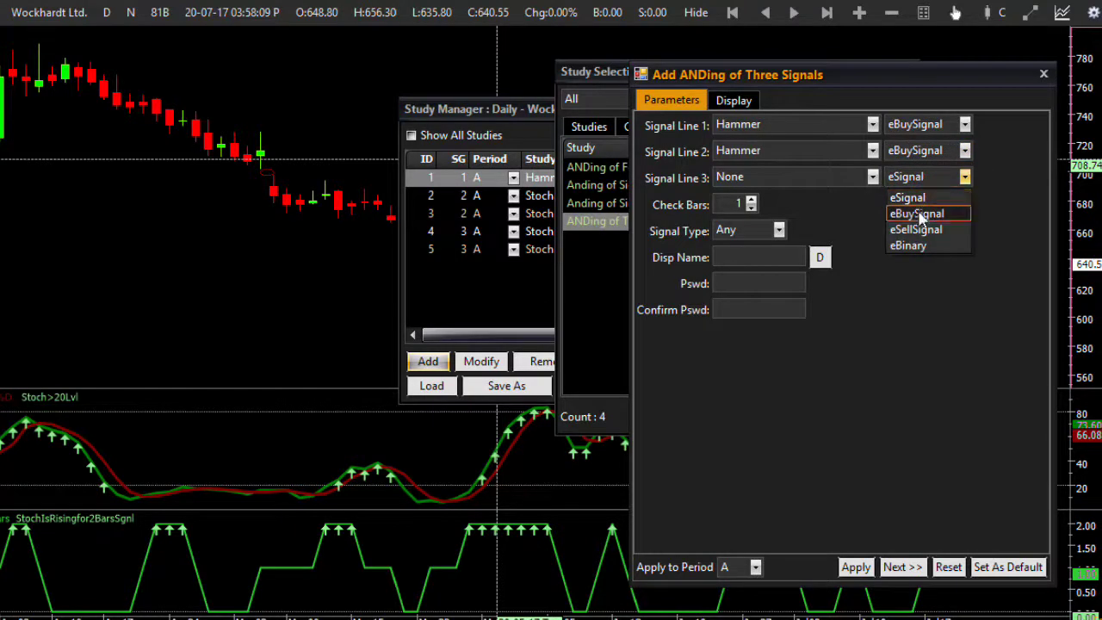
{"action": "left_click", "coordinate": [918, 212]}
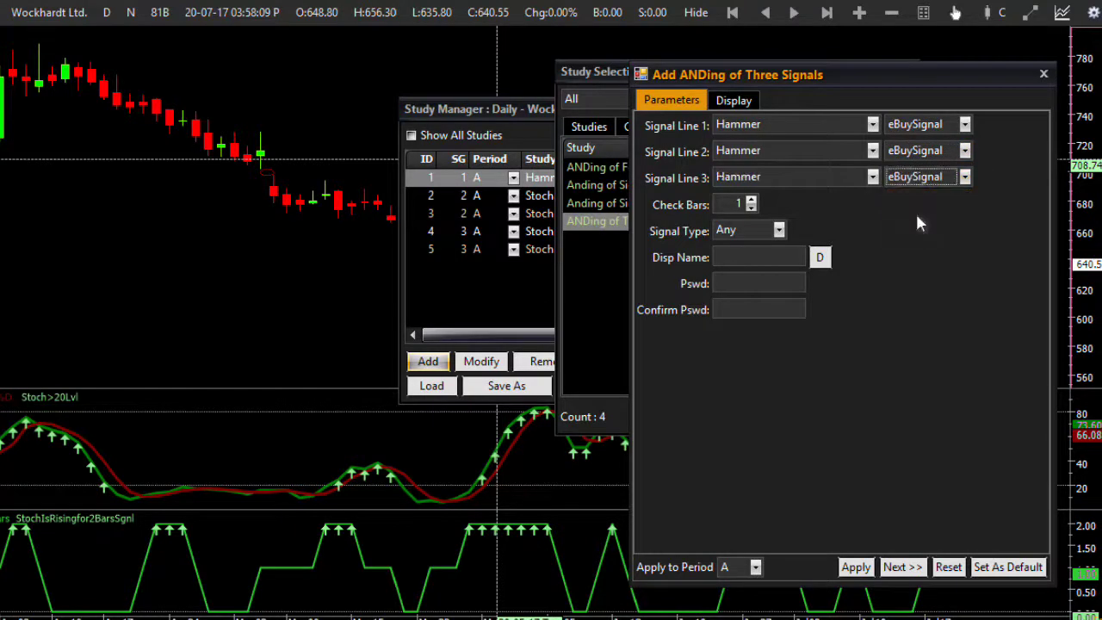
{"action": "left_click", "coordinate": [763, 122]}
{"action": "left_click", "coordinate": [765, 127]}
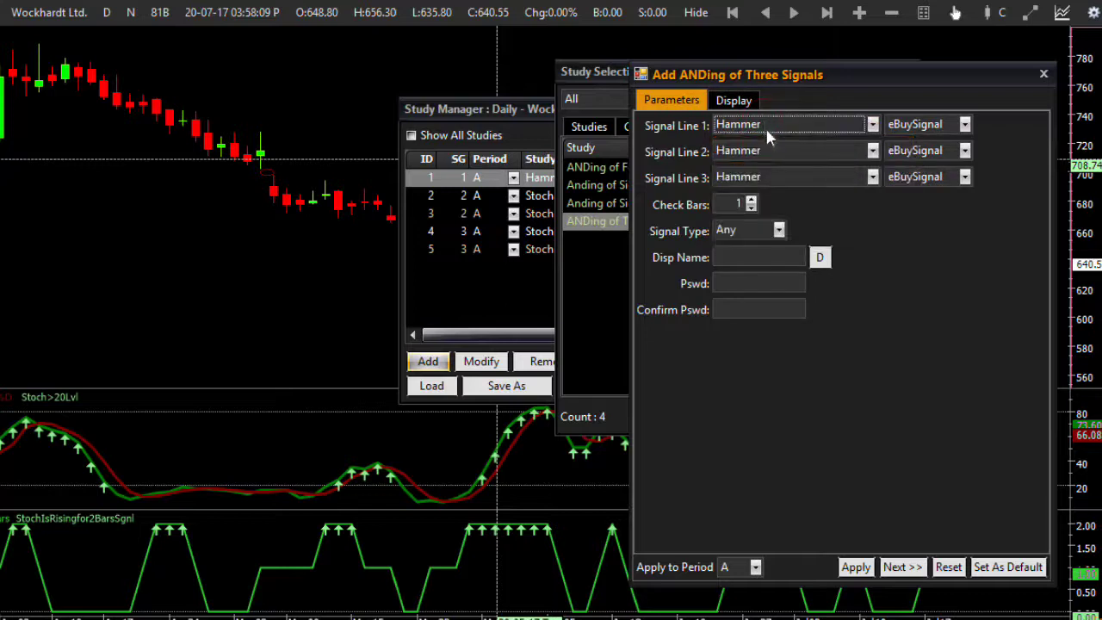
{"action": "left_click", "coordinate": [763, 150]}
{"action": "left_click", "coordinate": [763, 187]}
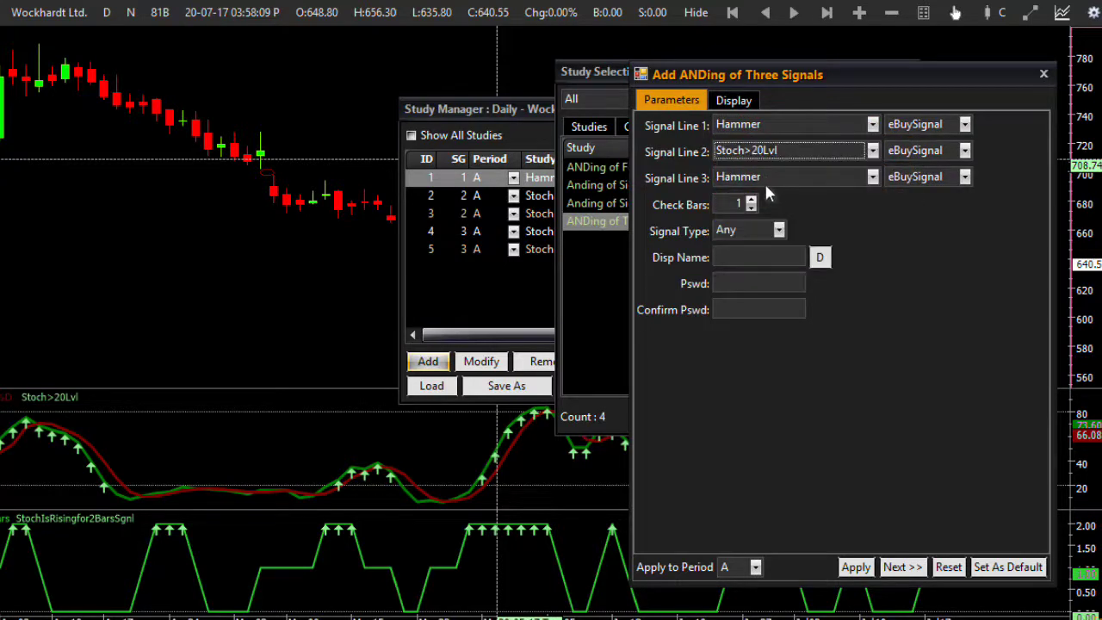
{"action": "left_click", "coordinate": [765, 179]}
{"action": "left_click", "coordinate": [772, 226]}
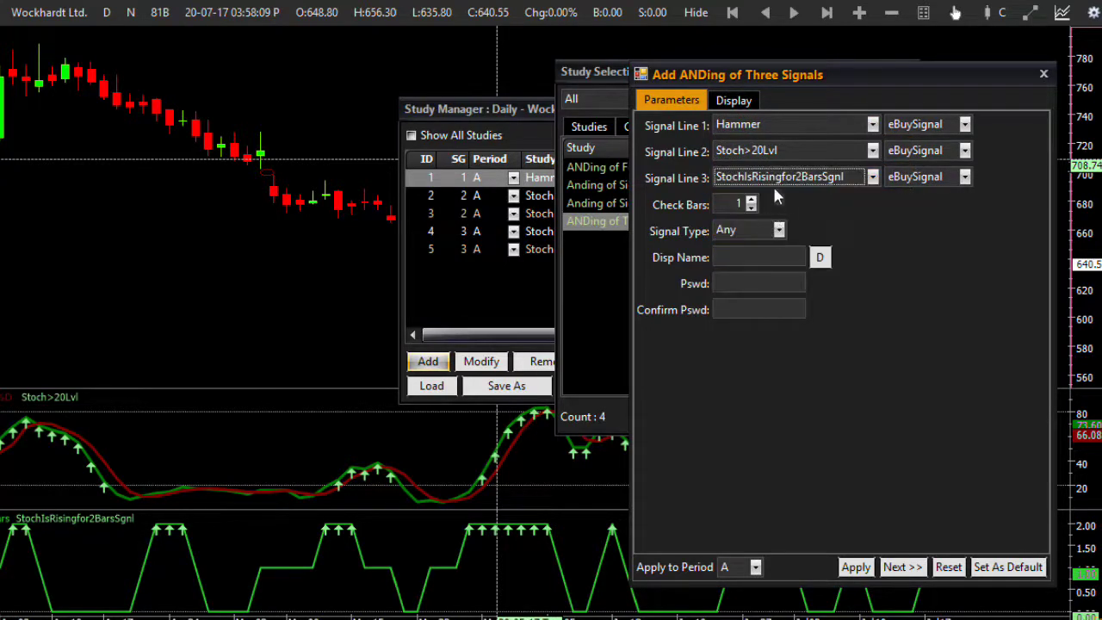
Make the combined signal Long with Check Bars 3, named HammerFinal.
{"action": "left_click", "coordinate": [759, 227]}
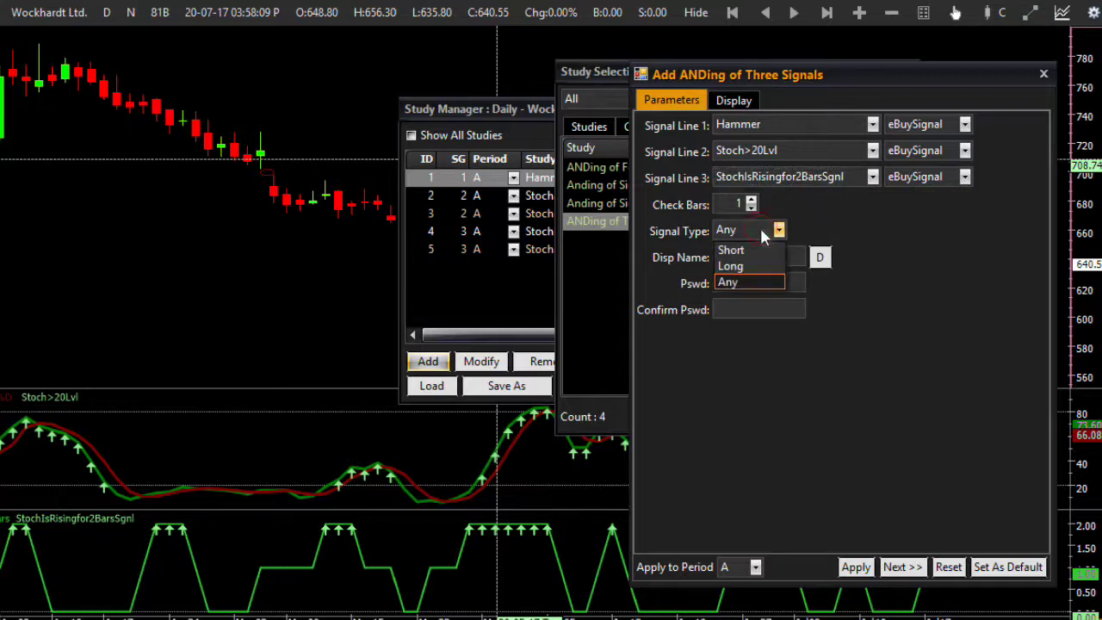
{"action": "left_click", "coordinate": [745, 264]}
{"action": "key", "text": "shift+Tab"}
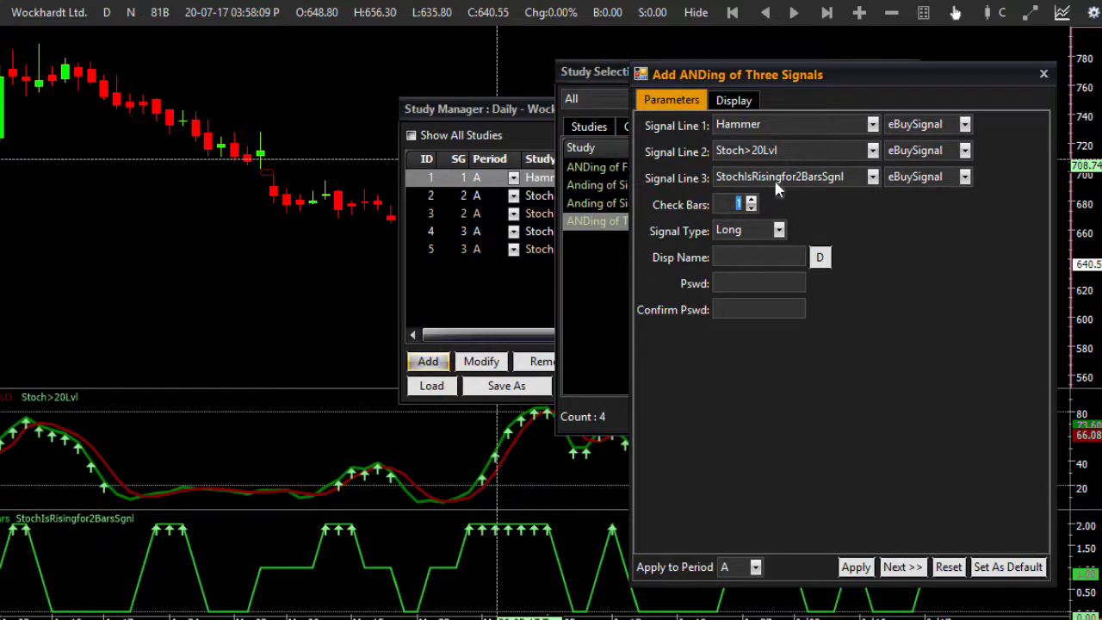
{"action": "type", "text": "3"}
{"action": "type", "text": "Hammer"}
{"action": "type", "text": "Final"}
Draw HammerFinal as thickness-5 yellow arrows and apply the study.
{"action": "left_click", "coordinate": [901, 566]}
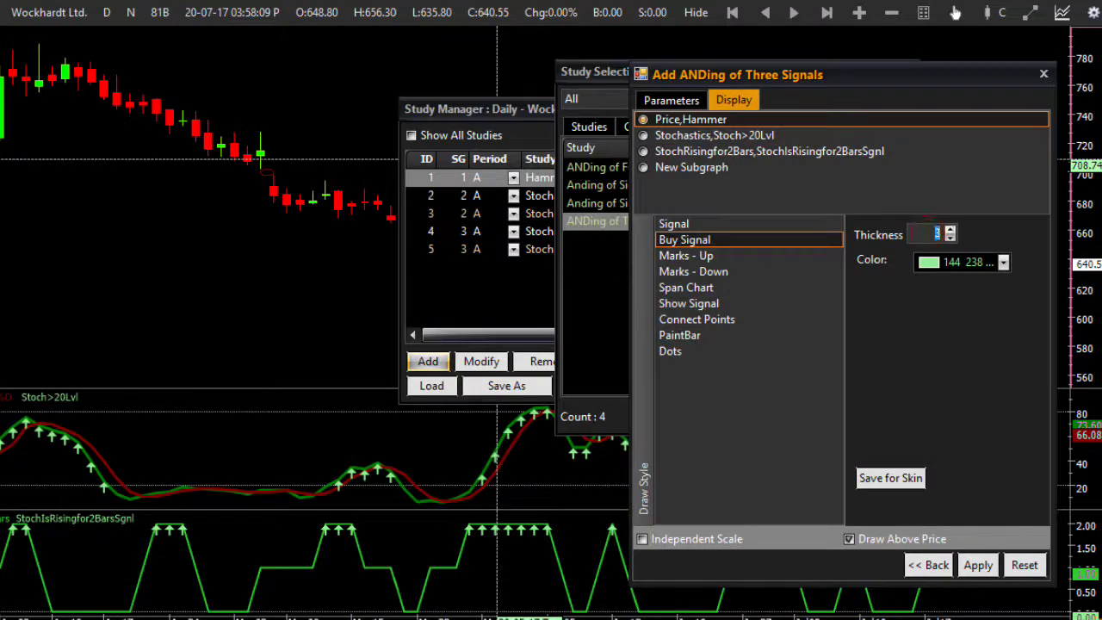
{"action": "type", "text": "5"}
{"action": "left_click", "coordinate": [960, 263]}
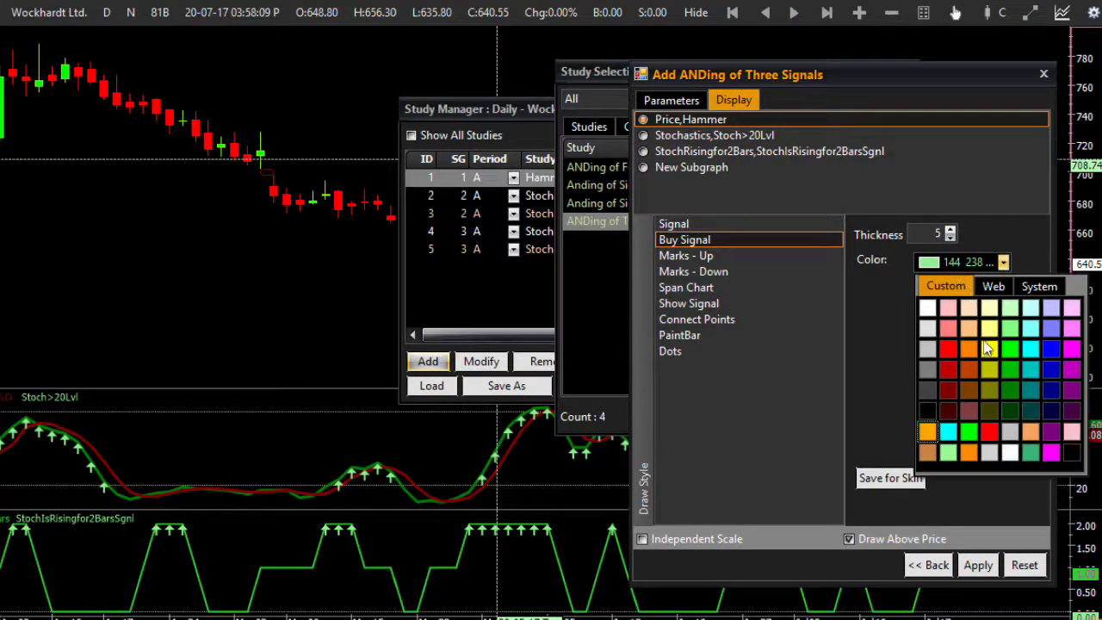
{"action": "left_click", "coordinate": [990, 353]}
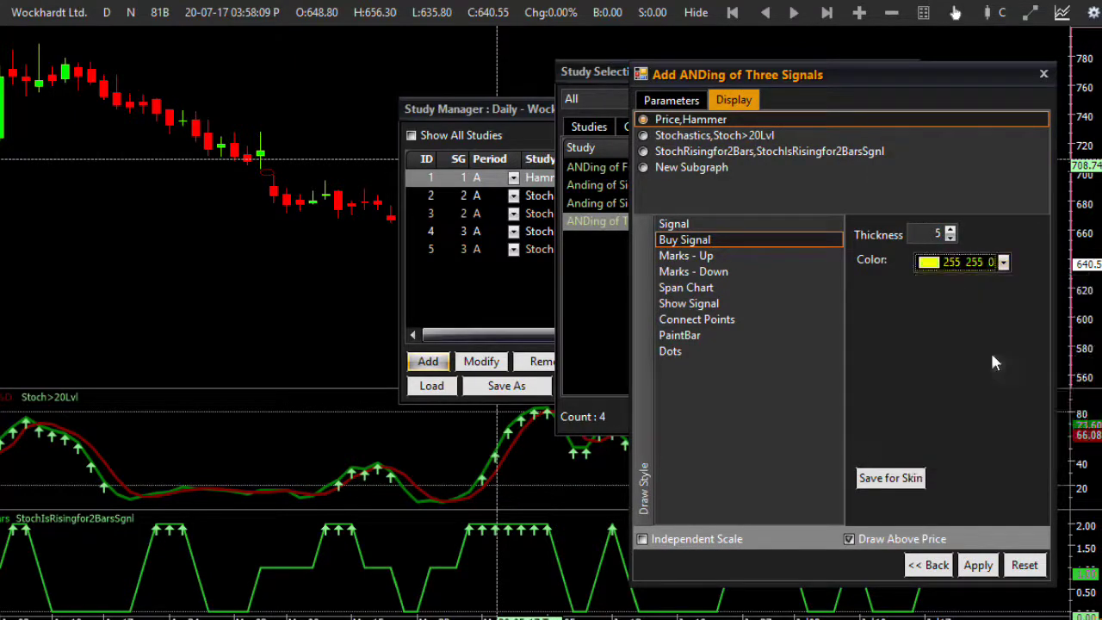
{"action": "left_click", "coordinate": [977, 565]}
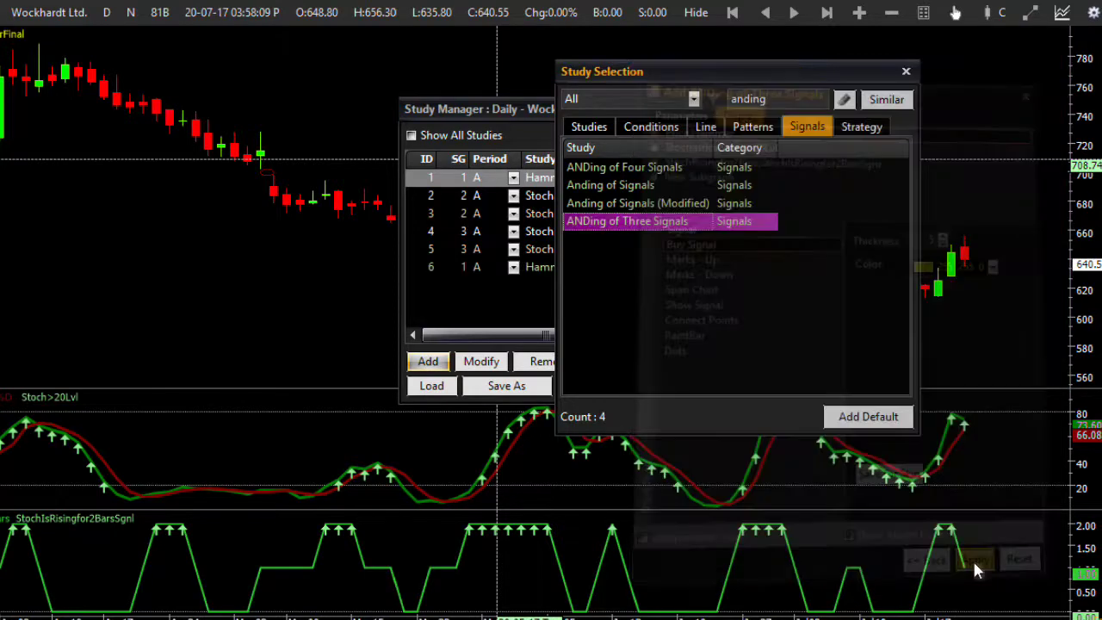
Hide StochIsRisingfor2BarsSgnl, StochRisingfor2Bars, Stoch>20Lvl and Hammer, leaving HammerFinal visible.
{"action": "left_click", "coordinate": [680, 250]}
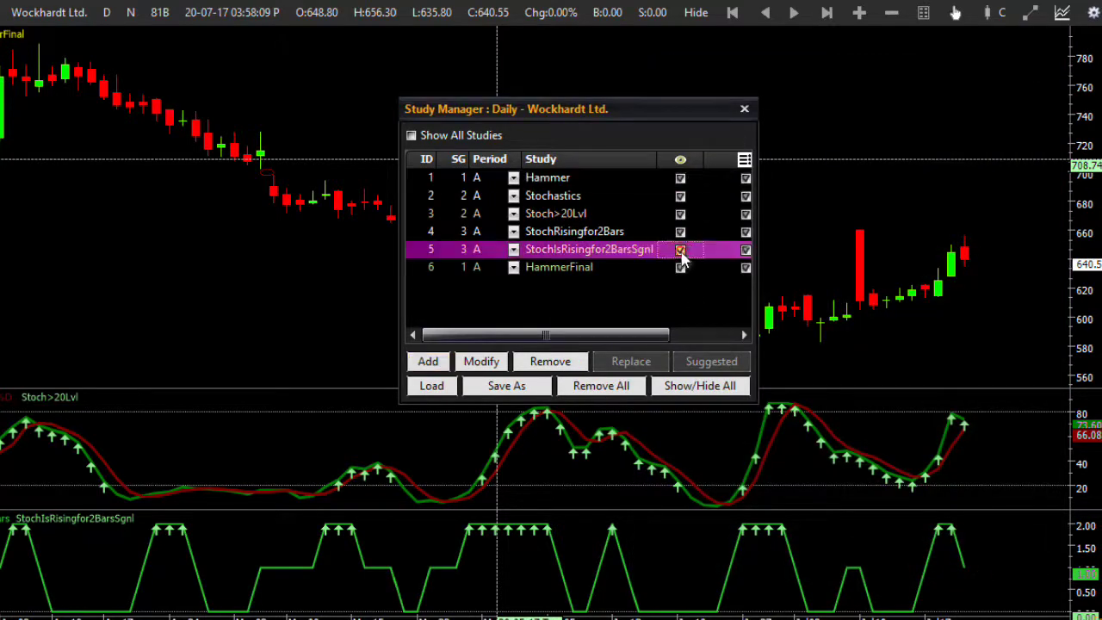
{"action": "left_click", "coordinate": [680, 231]}
{"action": "left_click", "coordinate": [680, 213]}
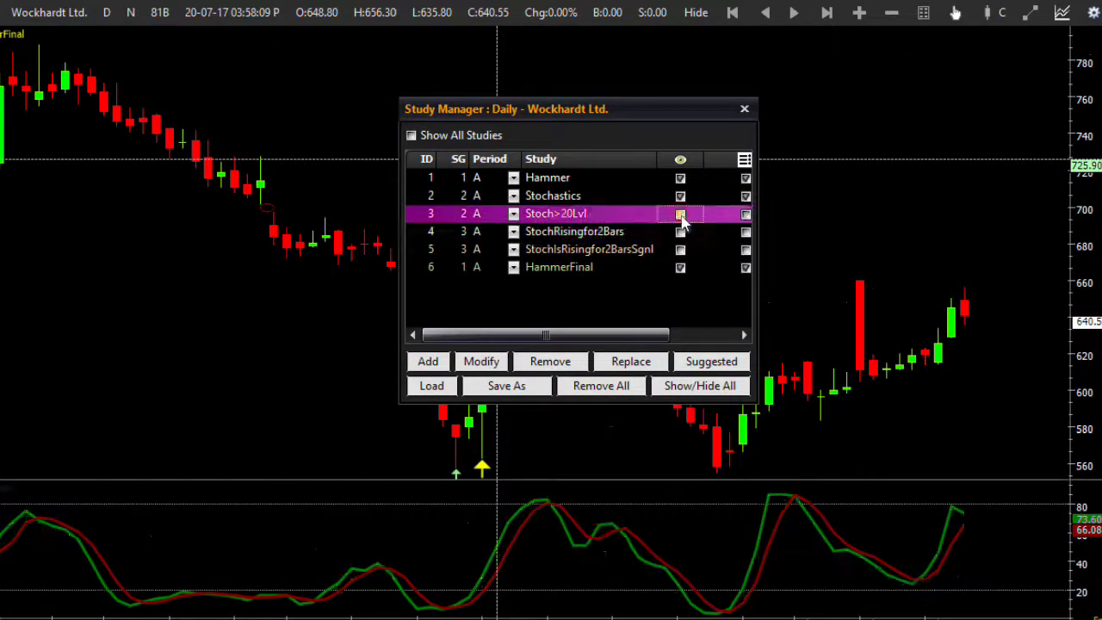
{"action": "left_click", "coordinate": [744, 108]}
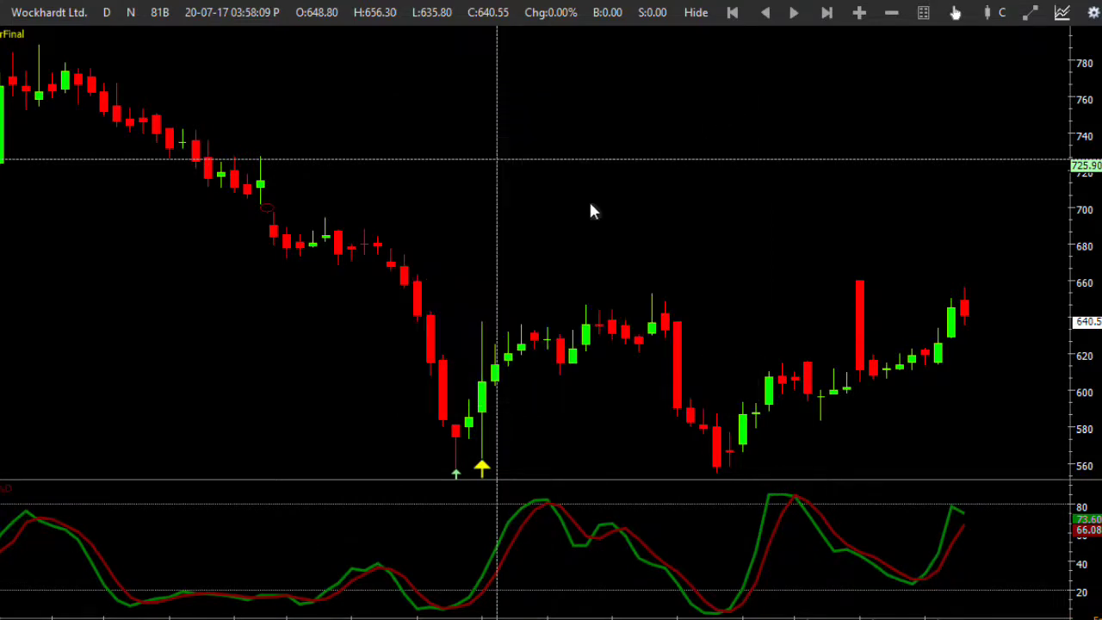
{"action": "double_click", "coordinate": [546, 275]}
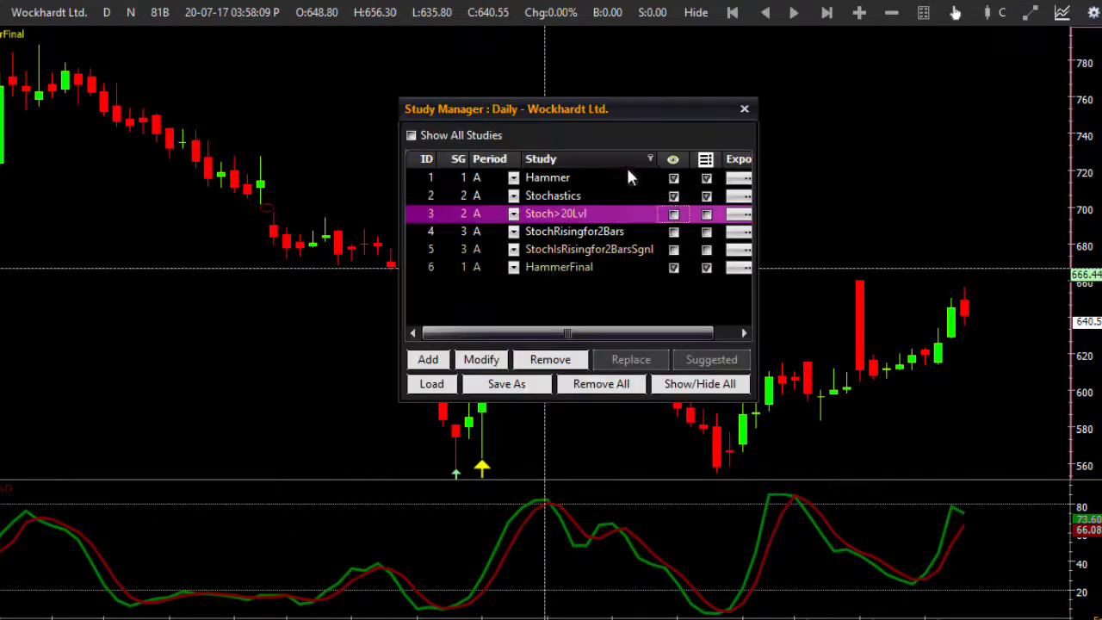
{"action": "left_click", "coordinate": [680, 177]}
{"action": "left_click", "coordinate": [745, 112]}
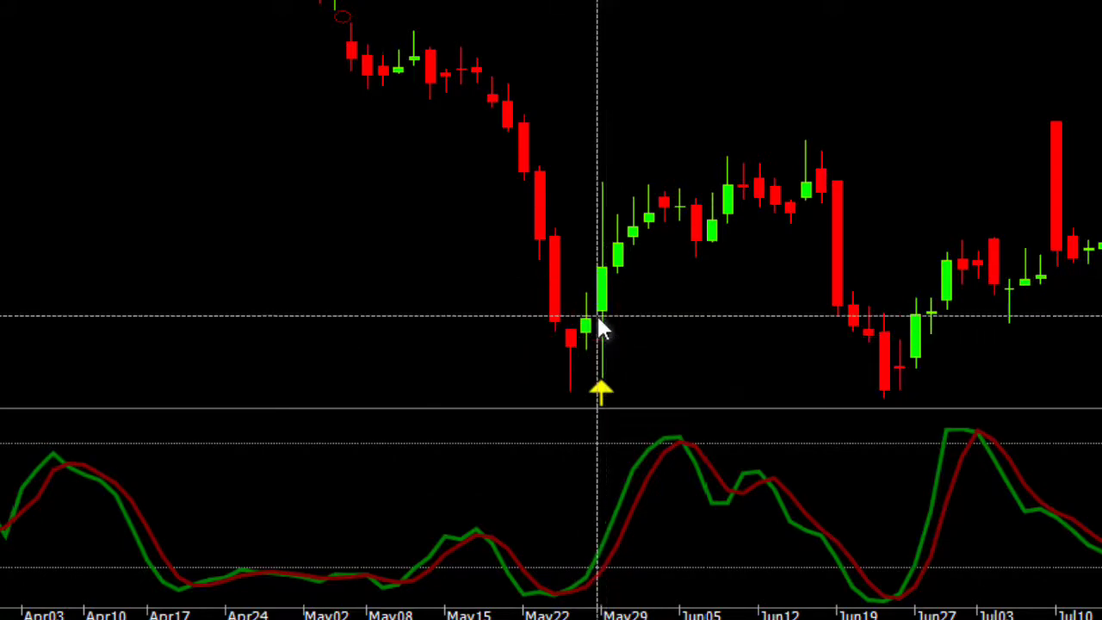
Scroll the Wockhardt chart back to late May to show two yellow HammerFinal buy arrows.
{"action": "scroll", "coordinate": [592, 432], "scroll_direction": "up", "scroll_amount": 5}
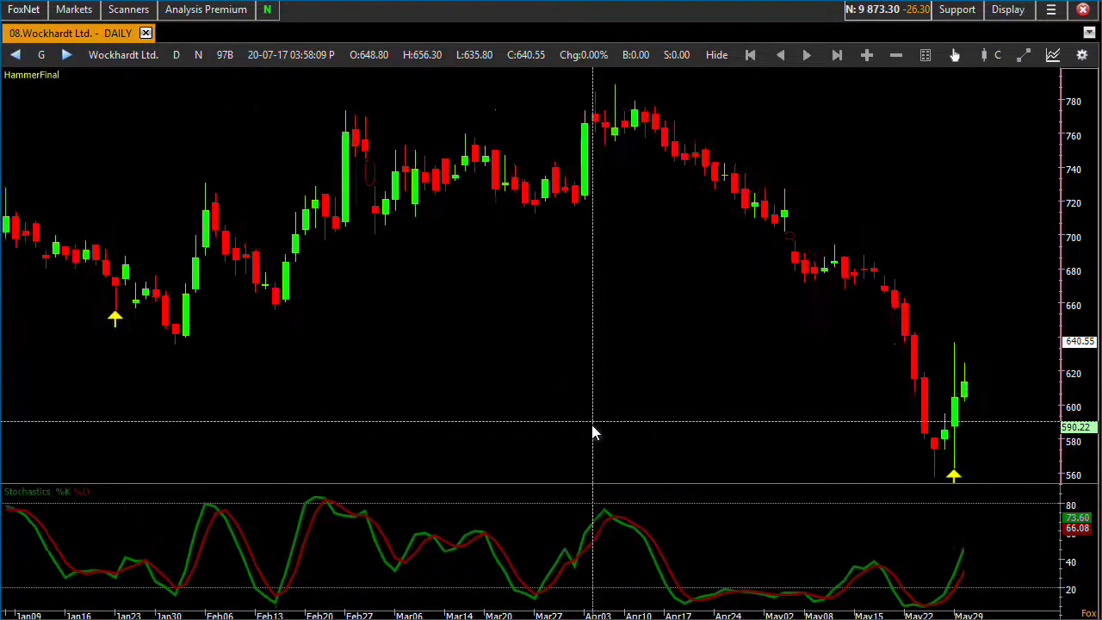
{"action": "scroll", "coordinate": [592, 432], "scroll_direction": "up", "scroll_amount": 5}
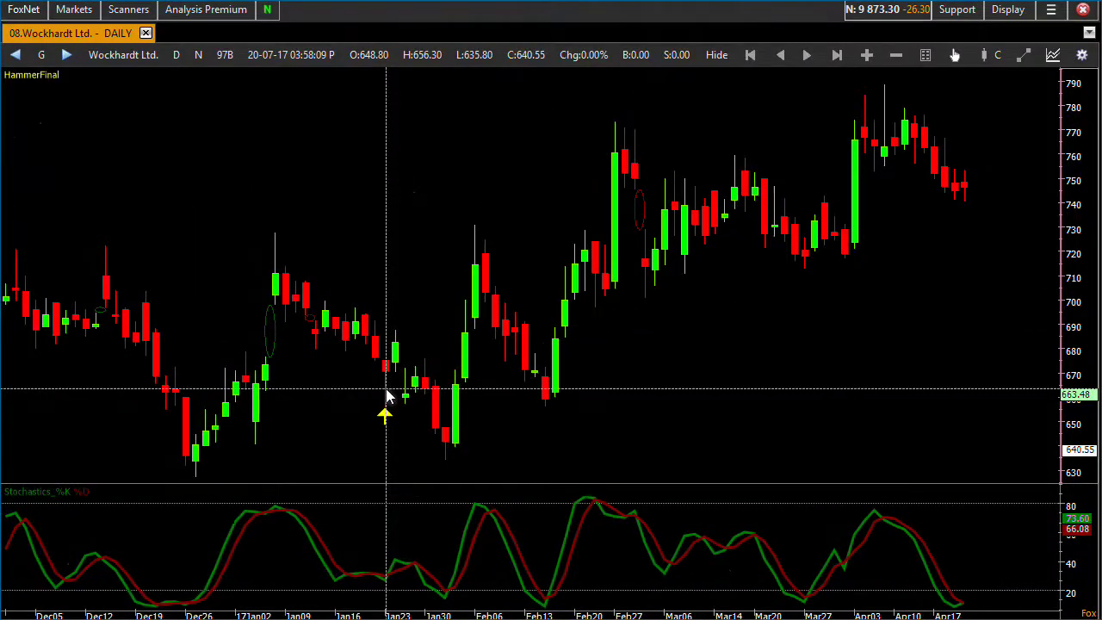
{"action": "scroll", "coordinate": [385, 396], "scroll_direction": "up", "scroll_amount": 15}
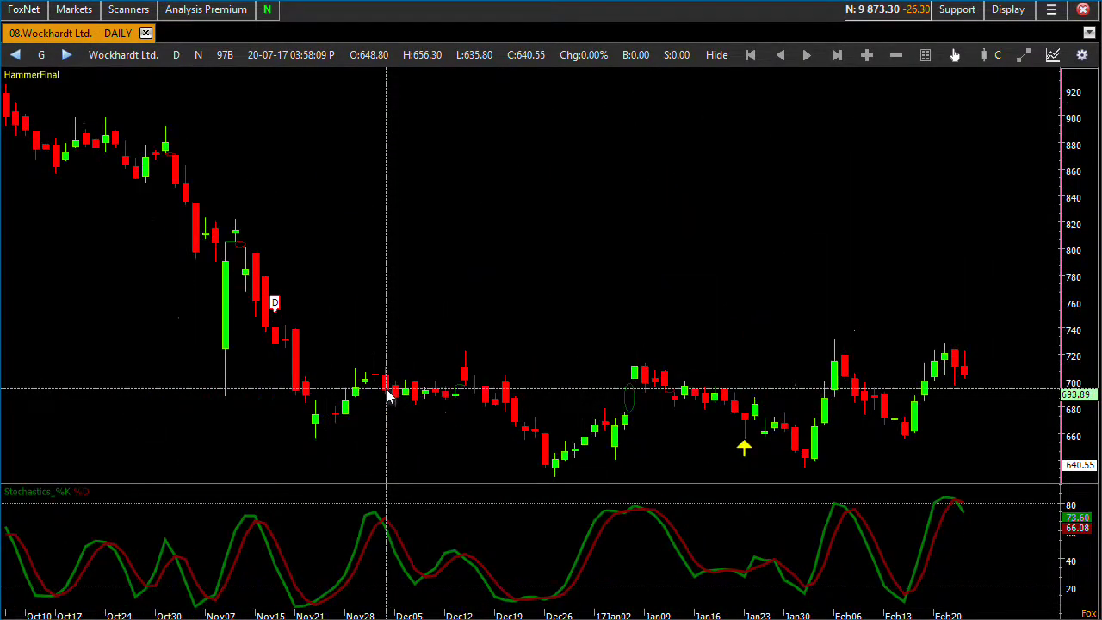
{"action": "scroll", "coordinate": [385, 396], "scroll_direction": "up", "scroll_amount": 12}
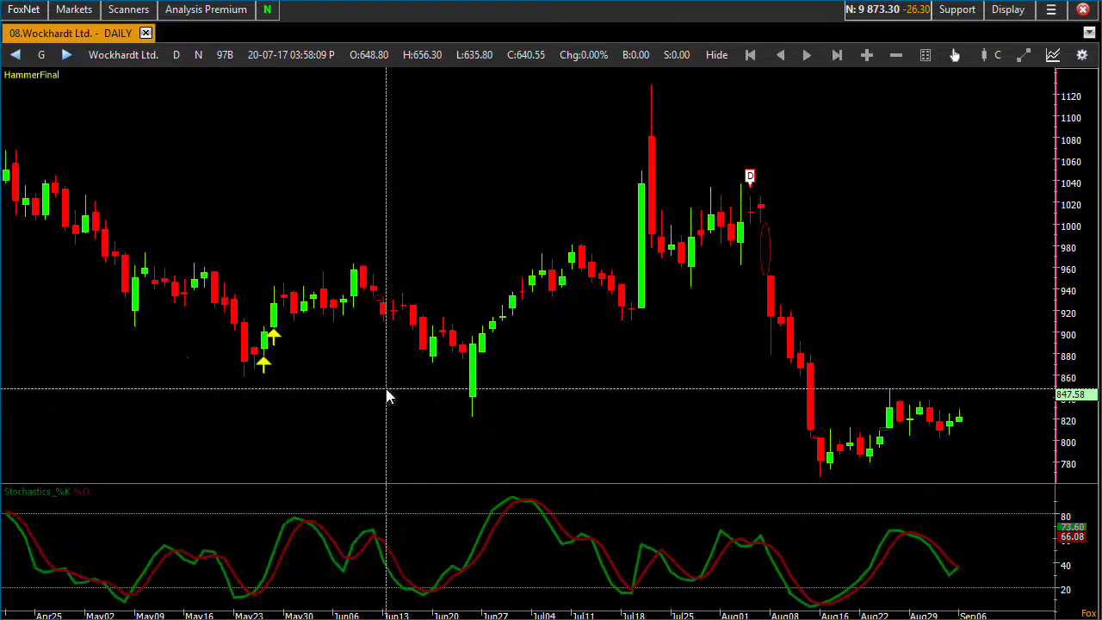